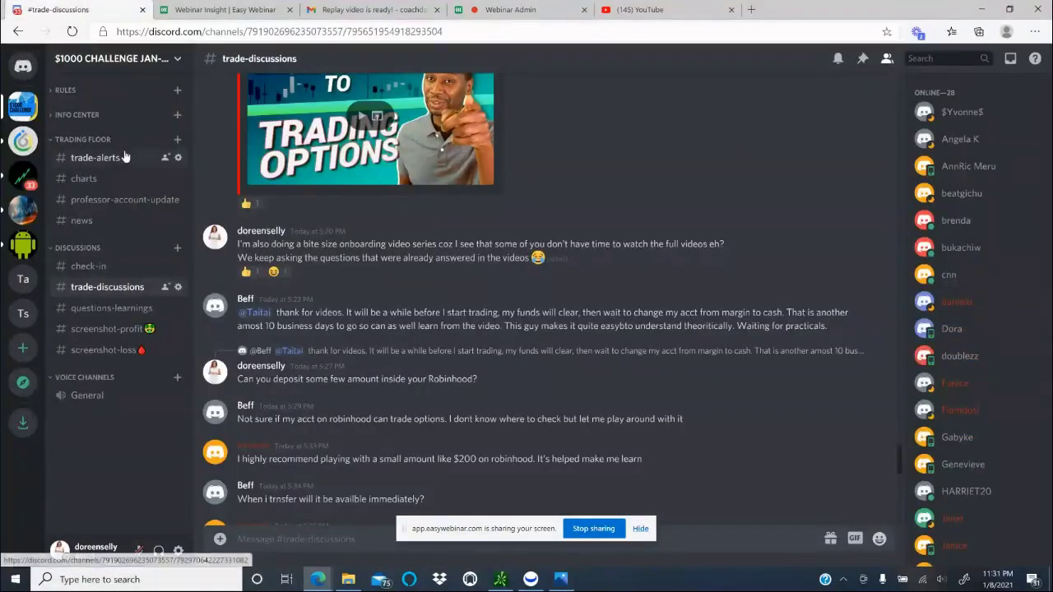
Look through the channels in the Rules and Info Center categories, leaving both categories collapsed again.
{"action": "scroll", "coordinate": [347, 244], "scroll_direction": "up", "scroll_amount": 3}
{"action": "scroll", "coordinate": [347, 244], "scroll_direction": "down", "scroll_amount": 4}
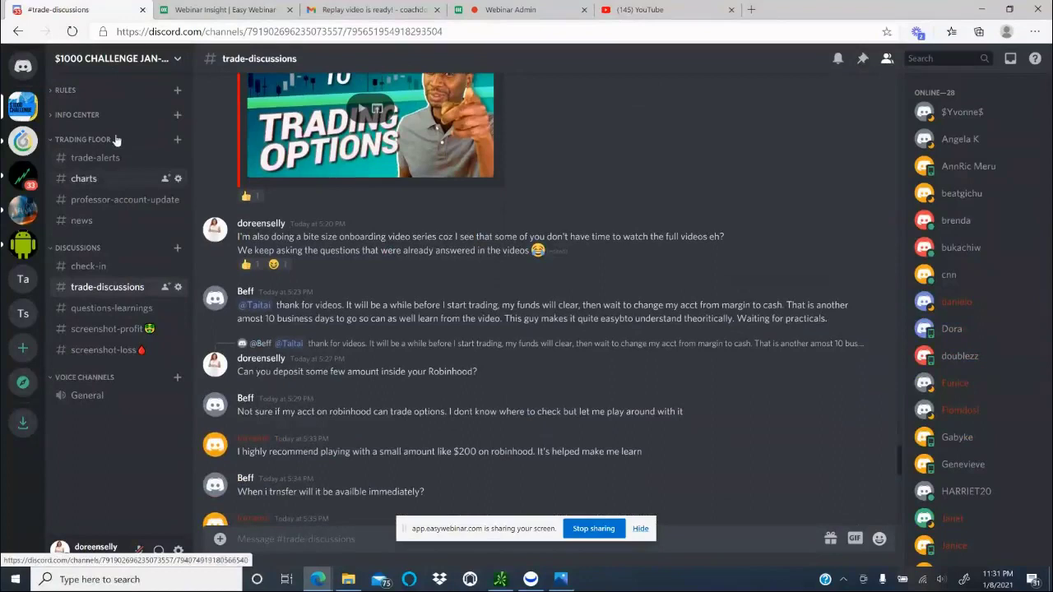
{"action": "left_click", "coordinate": [54, 90]}
{"action": "left_click", "coordinate": [54, 156]}
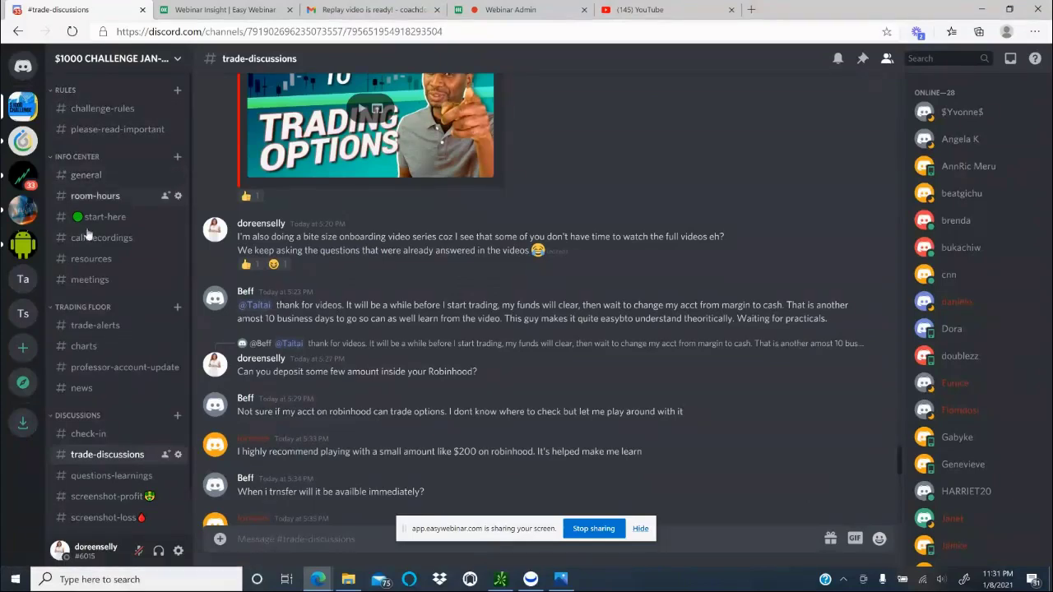
{"action": "left_click", "coordinate": [51, 90]}
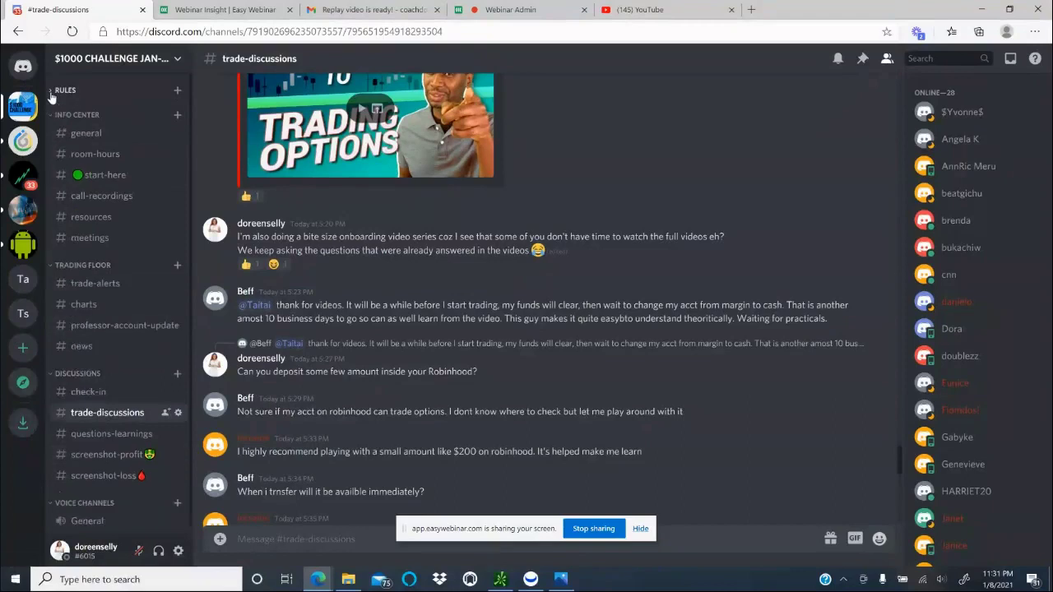
{"action": "left_click", "coordinate": [52, 116]}
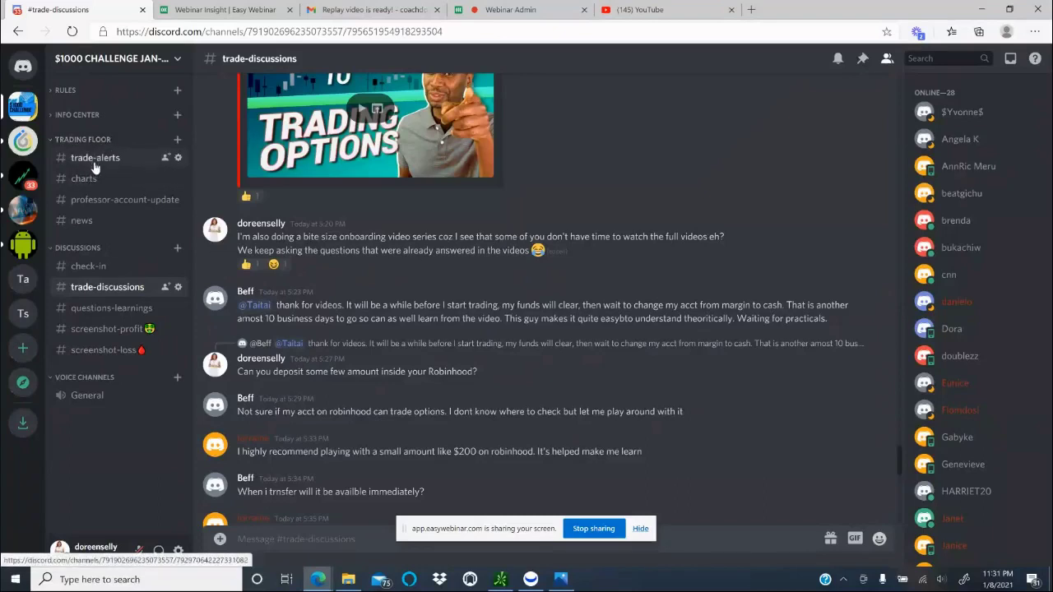
Set the notifications of the trade-alerts channel to All Messages.
{"action": "left_click", "coordinate": [178, 159]}
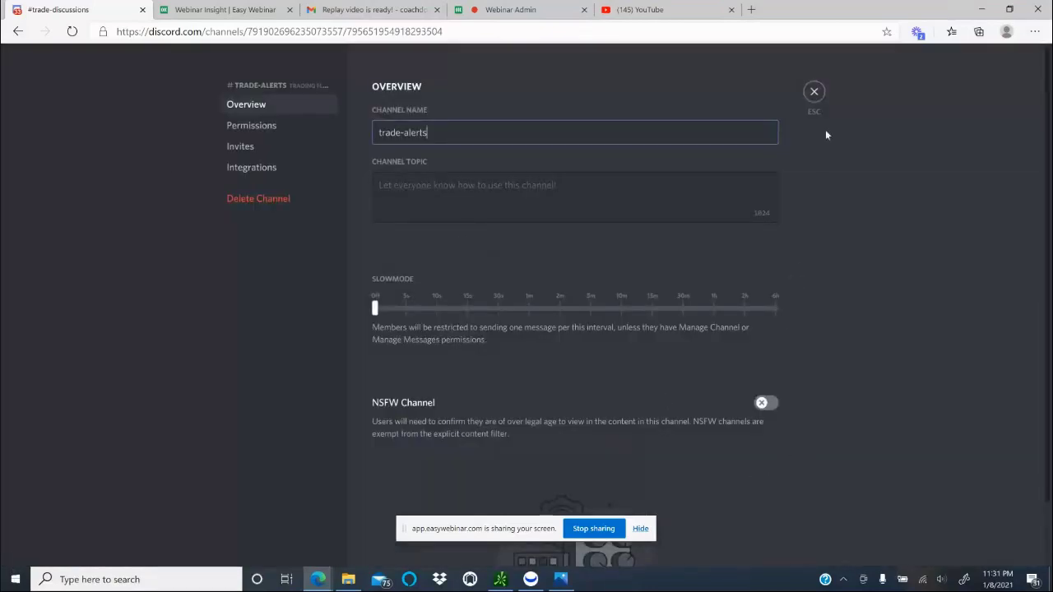
{"action": "left_click", "coordinate": [815, 93]}
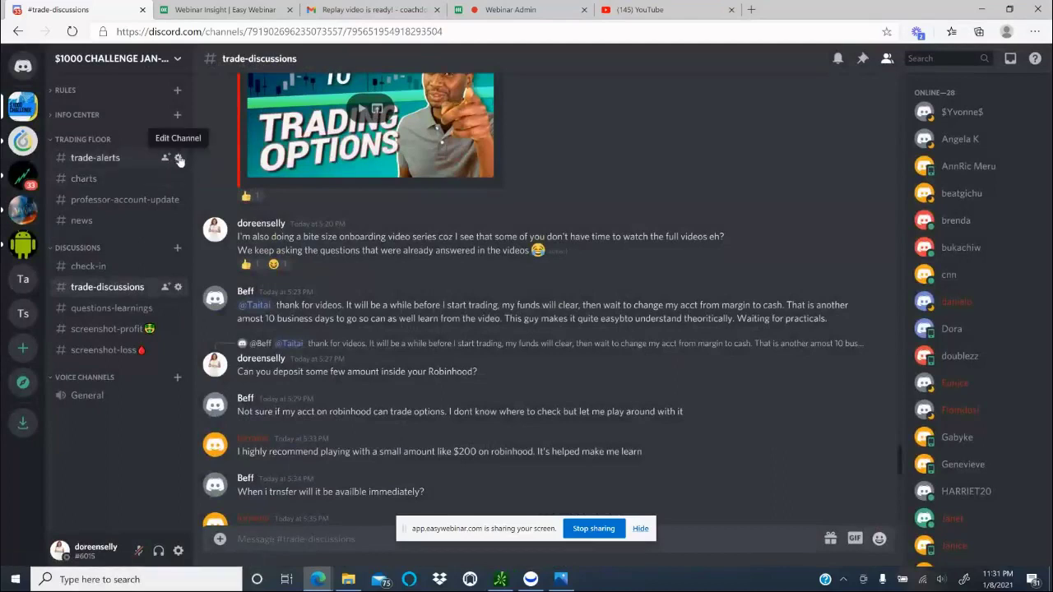
{"action": "right_click", "coordinate": [179, 159]}
{"action": "mouse_move", "coordinate": [227, 224]}
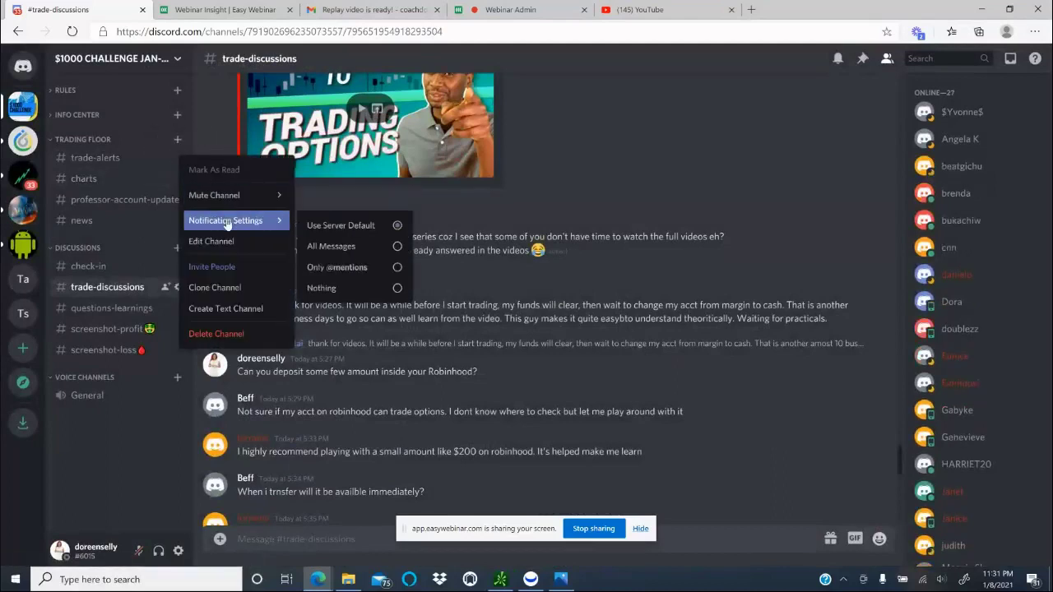
{"action": "left_click", "coordinate": [397, 248]}
{"action": "mouse_move", "coordinate": [278, 204]}
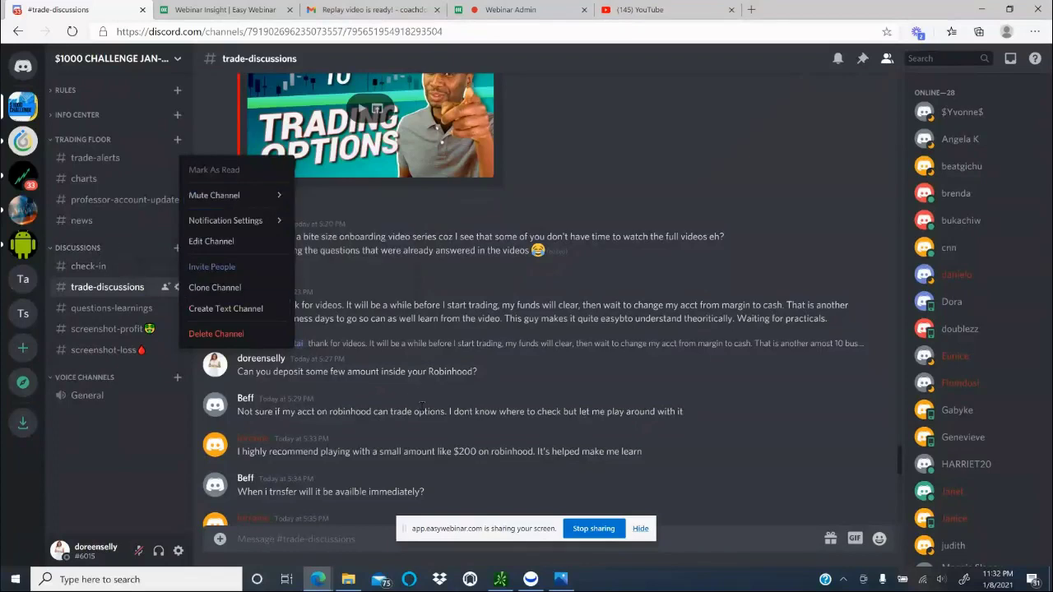
{"action": "left_click", "coordinate": [92, 250]}
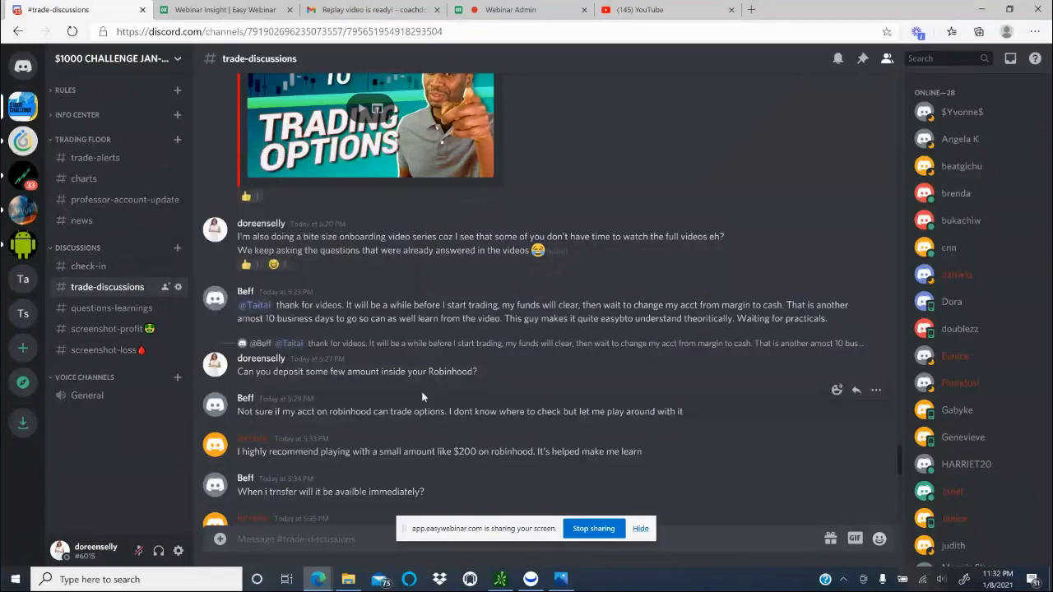
Check the mute option available for the Discussions category without changing it.
{"action": "right_click", "coordinate": [90, 251]}
{"action": "mouse_move", "coordinate": [138, 288]}
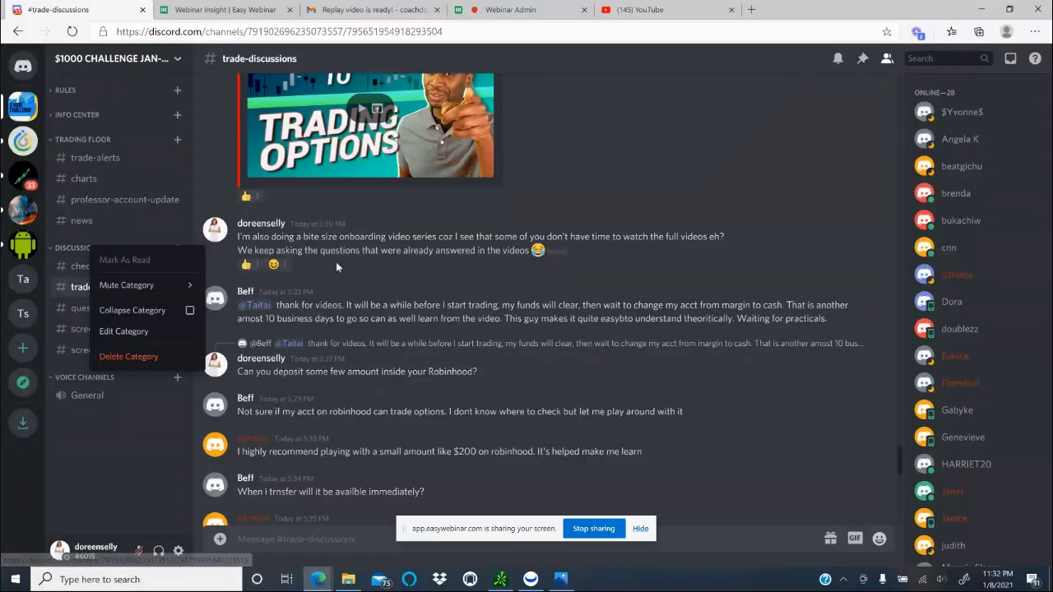
{"action": "left_click", "coordinate": [359, 259]}
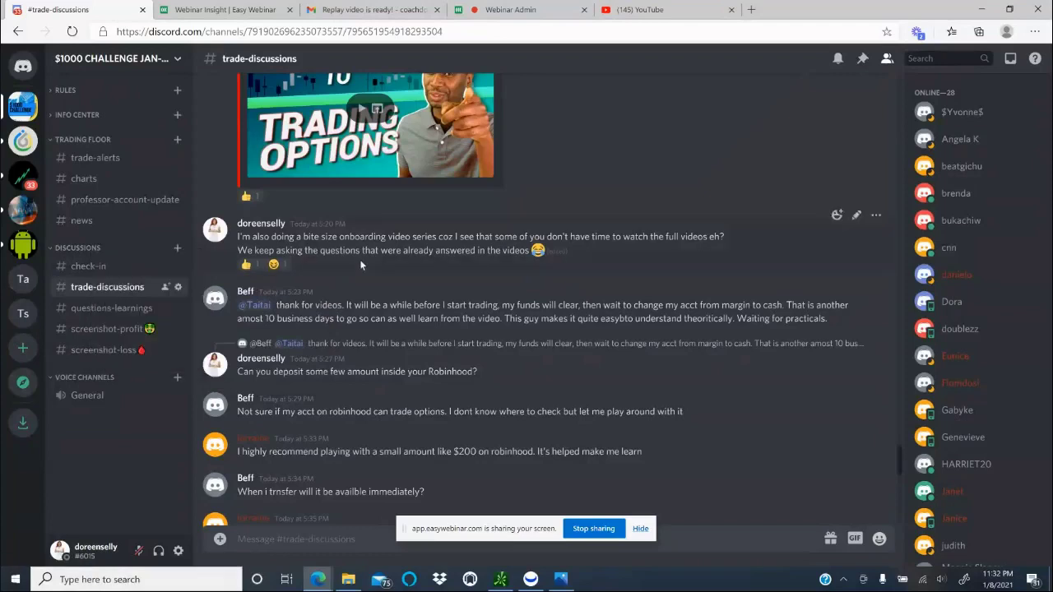
Open the trade-alerts channel and read the latest COST call option alert.
{"action": "left_click", "coordinate": [97, 159]}
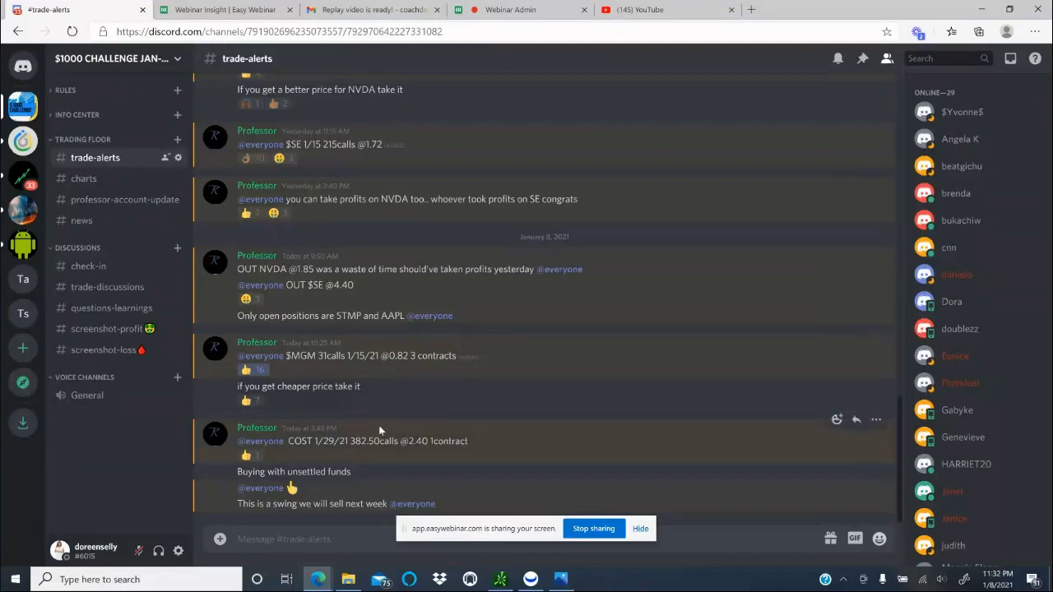
{"action": "mouse_move", "coordinate": [328, 431]}
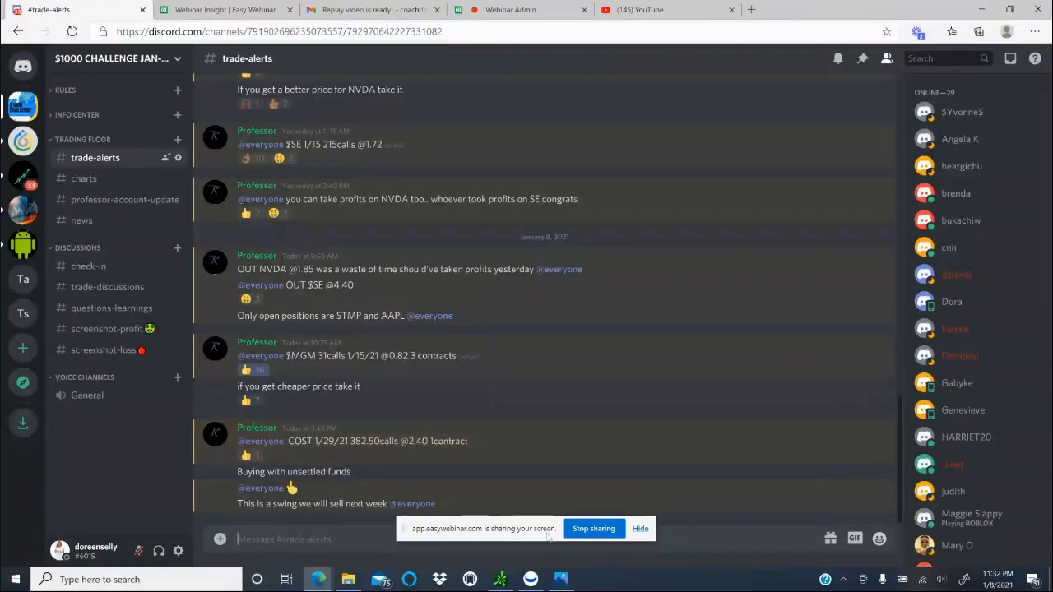
Switch to Webull, search for "cost" and load Costco Wholesale.
{"action": "left_click", "coordinate": [530, 579]}
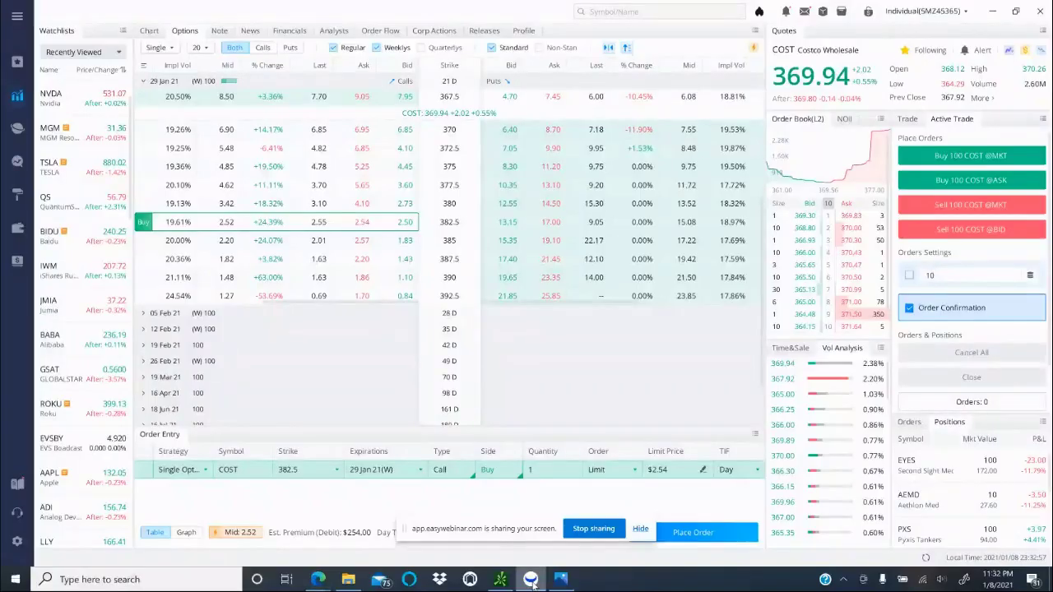
{"action": "left_click", "coordinate": [604, 10]}
{"action": "type", "text": "cost"}
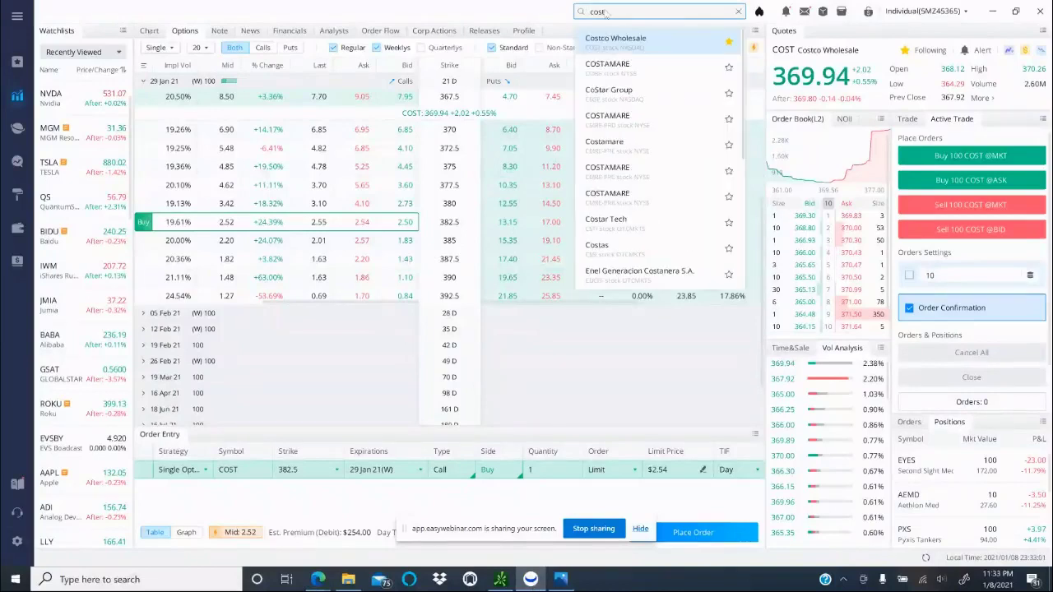
{"action": "left_click", "coordinate": [599, 42]}
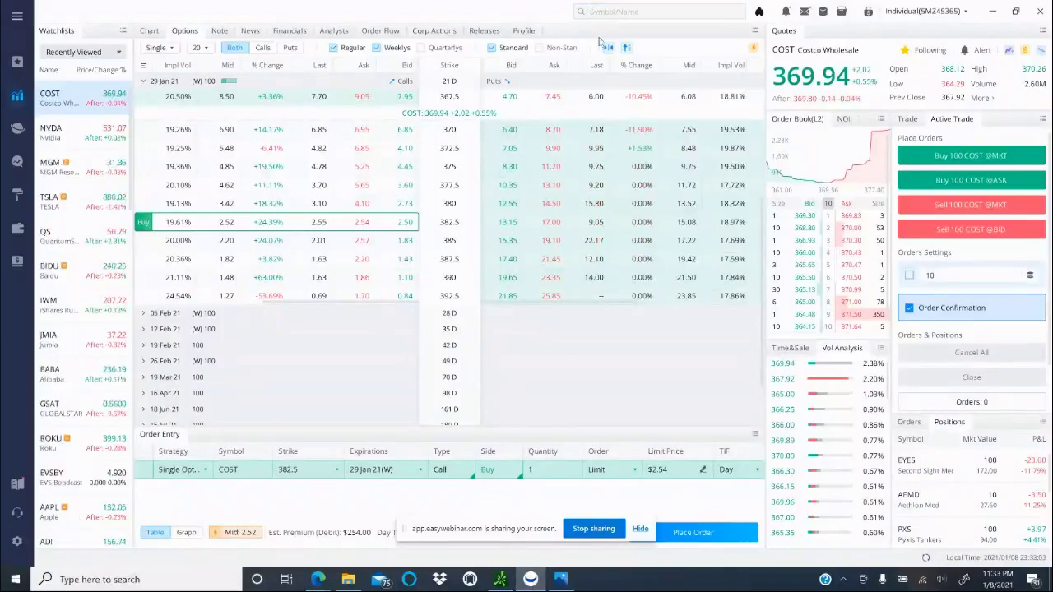
Limit the COST option chain to 6 strikes and collapse the 29 Jan 21 expiration.
{"action": "left_click", "coordinate": [200, 48]}
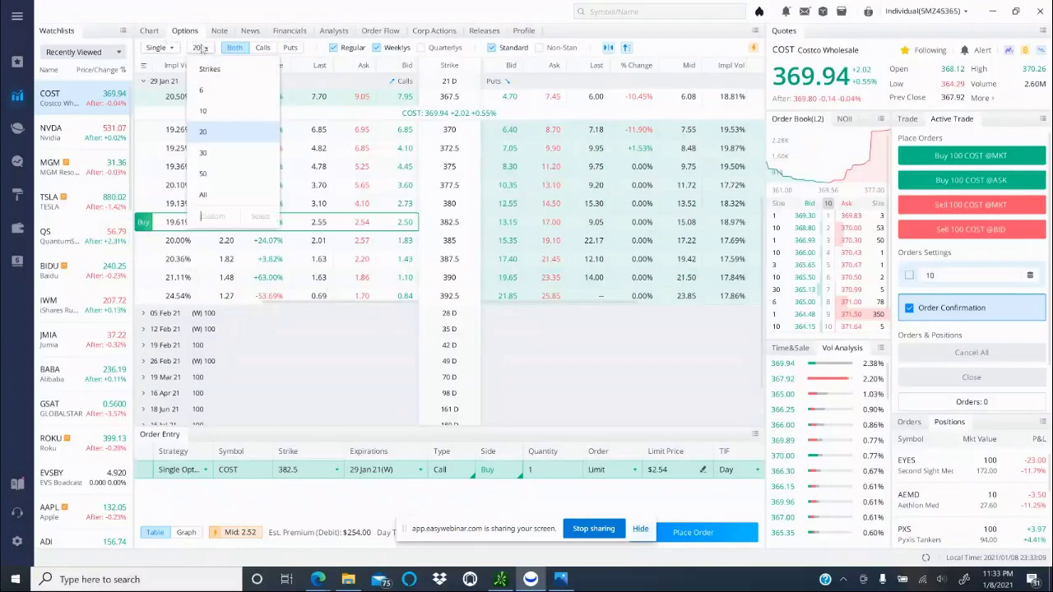
{"action": "left_click", "coordinate": [206, 92]}
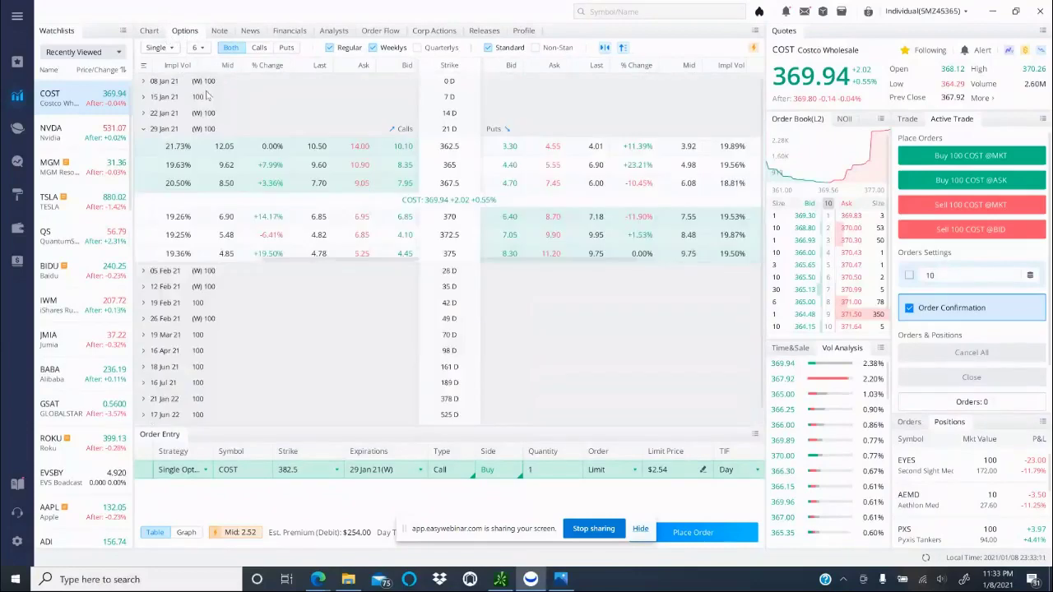
{"action": "left_click", "coordinate": [143, 129]}
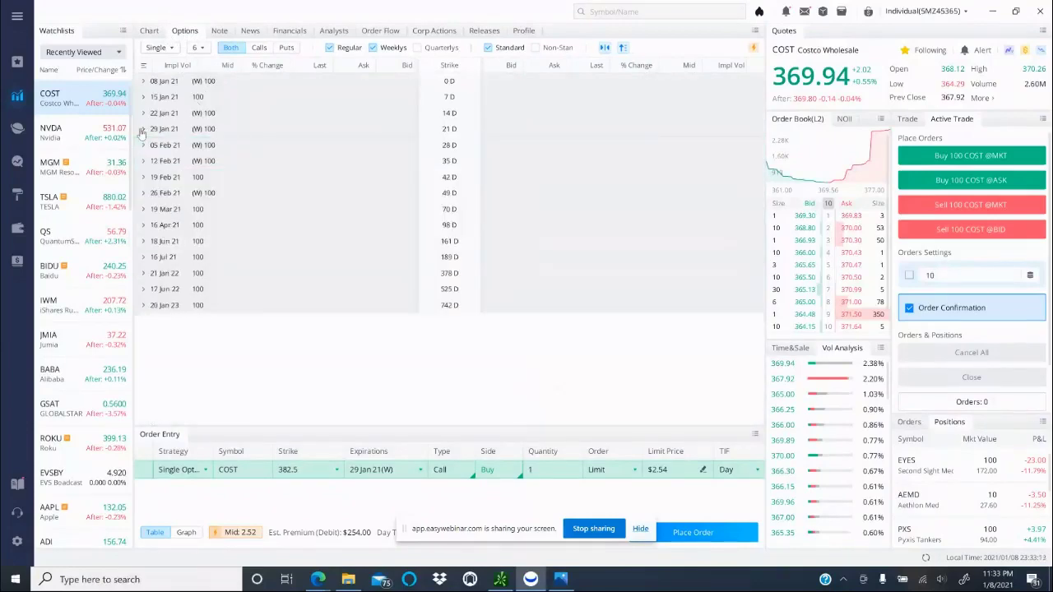
Check the COST alert's expiration date in Discord, and expand the 29 Jan 21 expiration in Webull's option chain.
{"action": "mouse_move", "coordinate": [319, 579]}
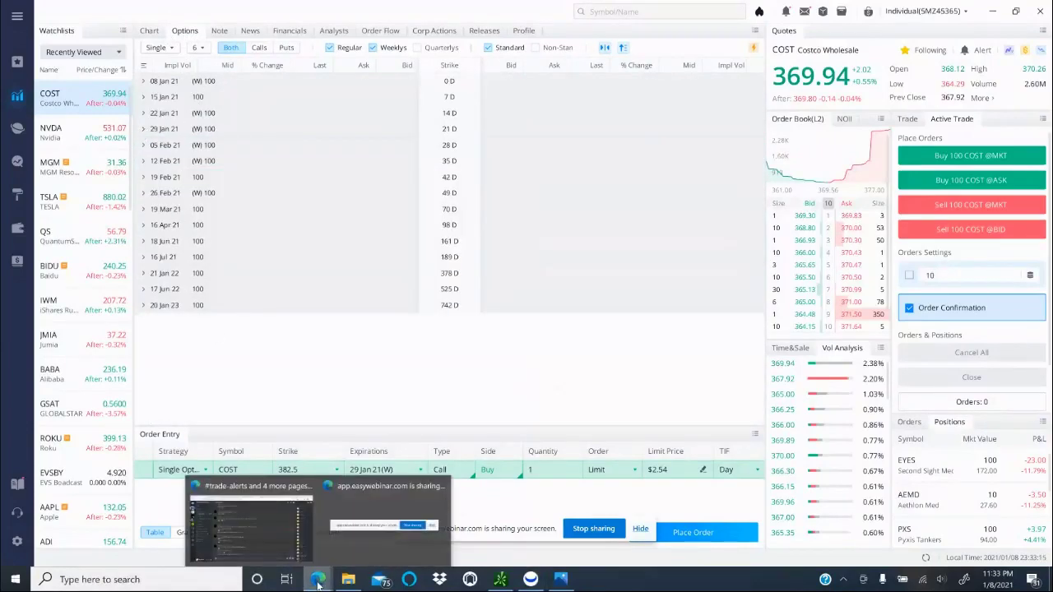
{"action": "left_click", "coordinate": [287, 548]}
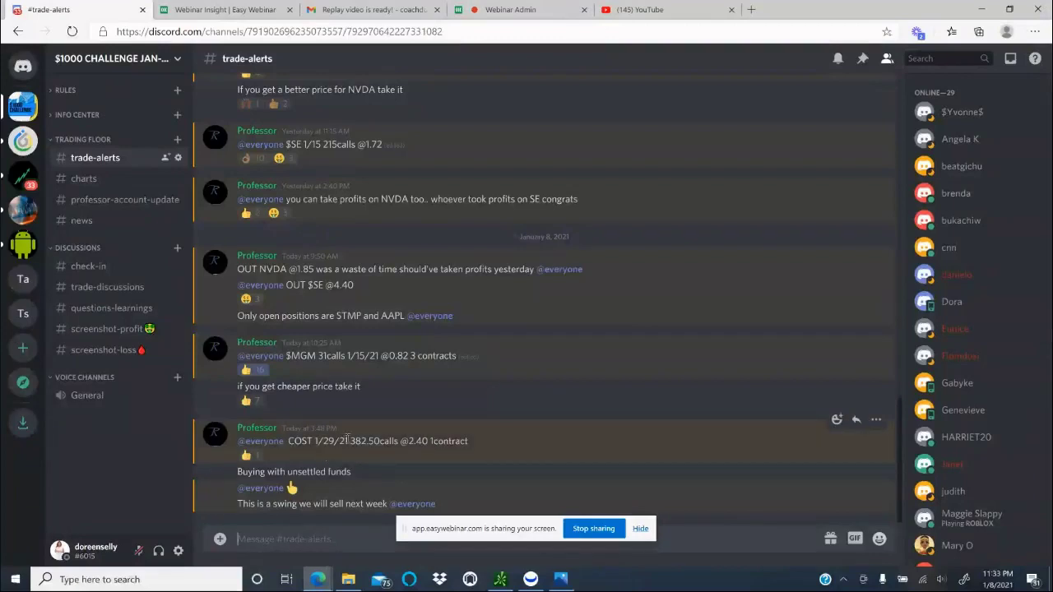
{"action": "left_click", "coordinate": [531, 582]}
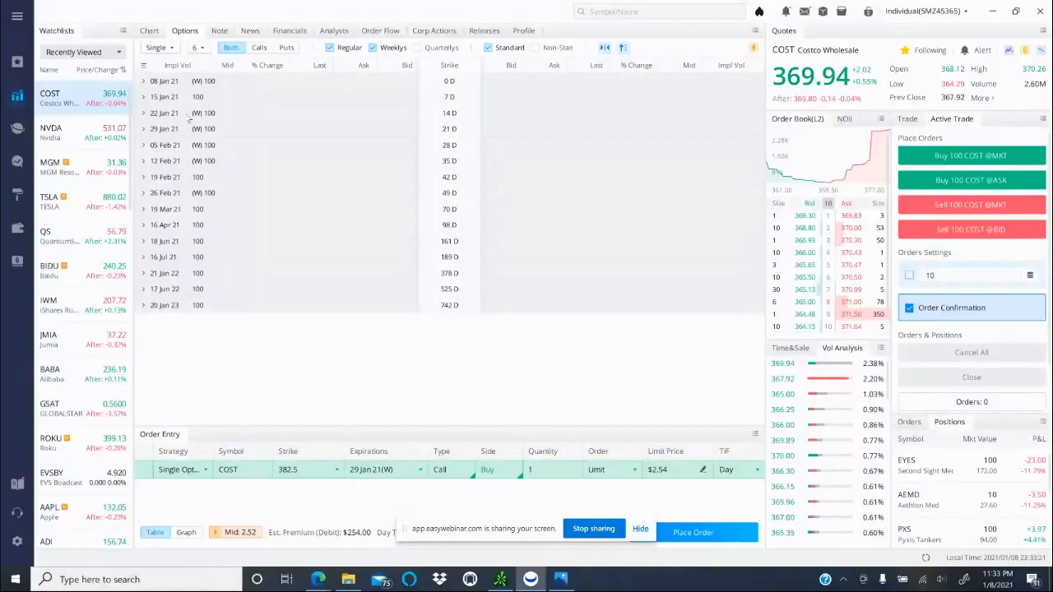
{"action": "left_click", "coordinate": [143, 129]}
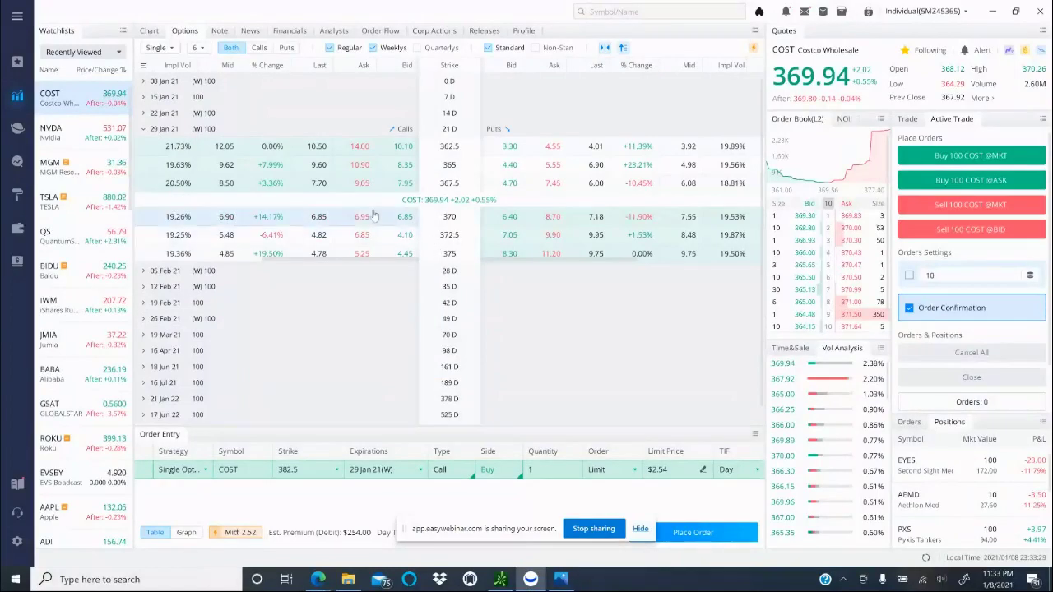
Show 20 strikes in the COST option chain and restrict it to calls only.
{"action": "left_click", "coordinate": [200, 49]}
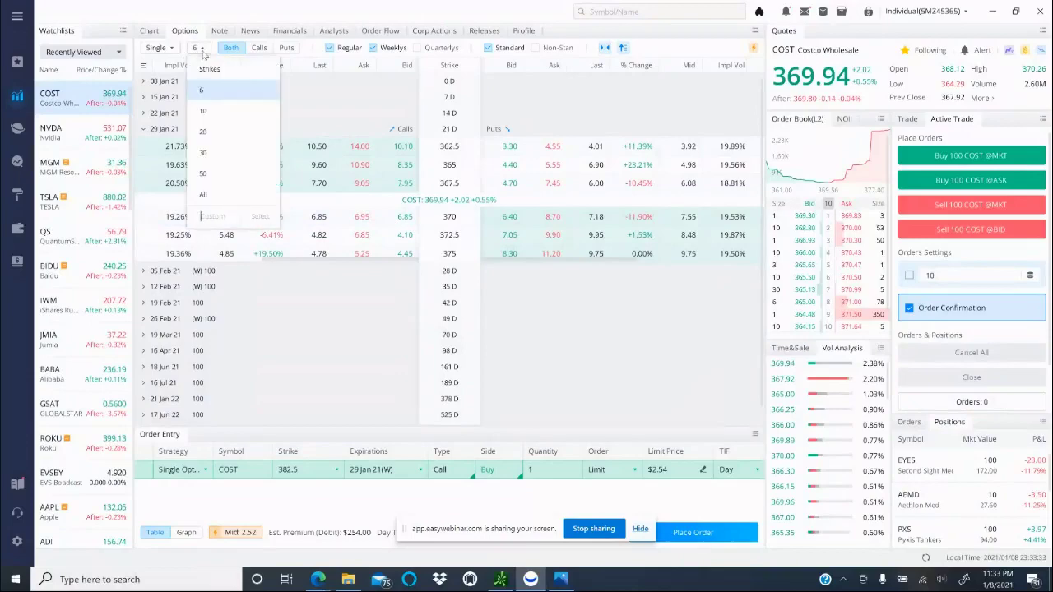
{"action": "left_click", "coordinate": [209, 135]}
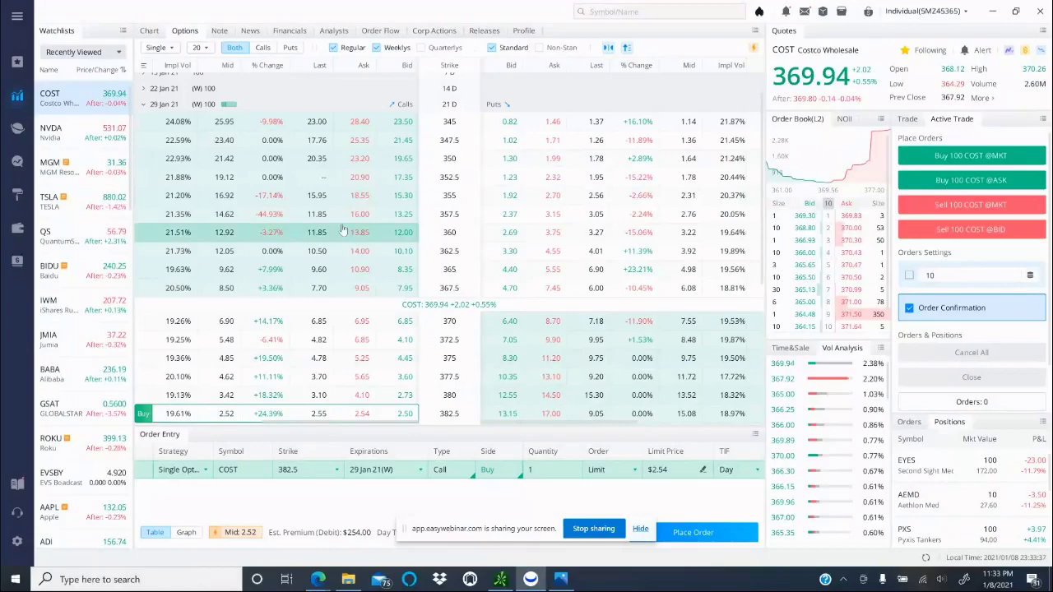
{"action": "scroll", "coordinate": [344, 230], "scroll_direction": "down", "scroll_amount": 3}
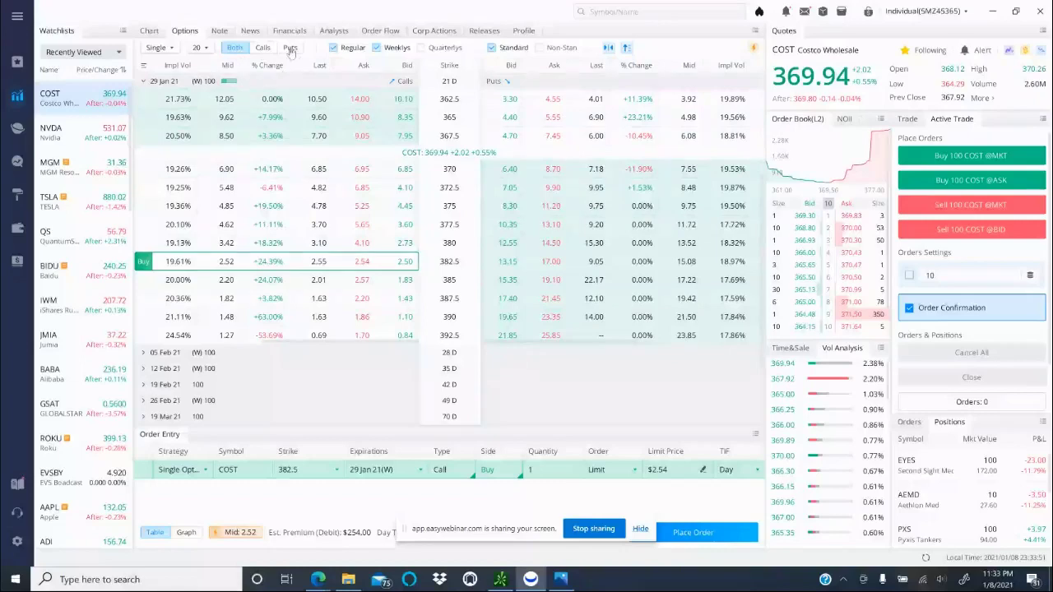
{"action": "left_click", "coordinate": [262, 47]}
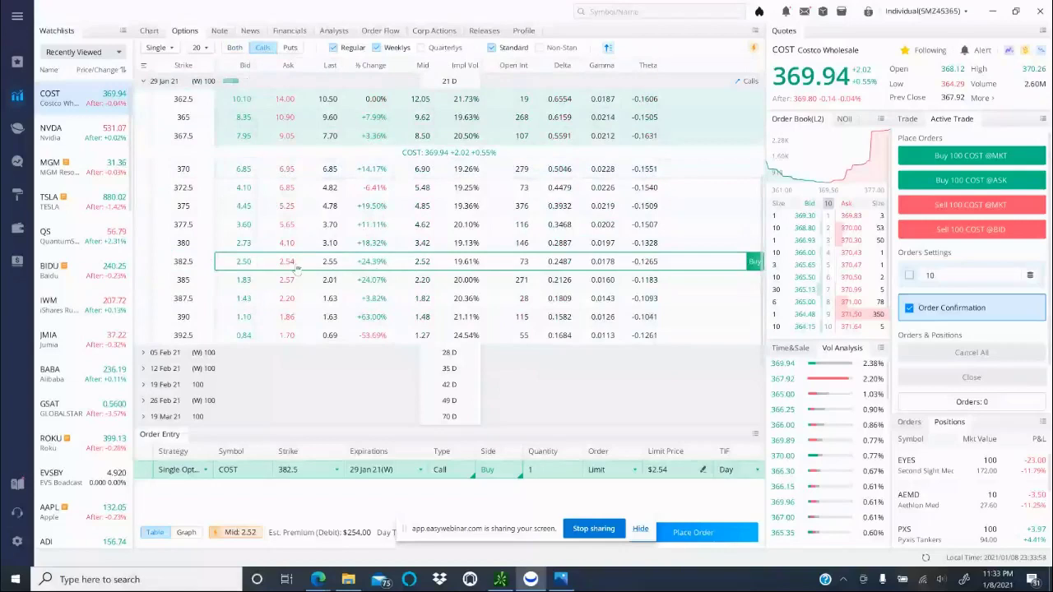
Recheck the strike and price of the COST alert in Discord, and return to Webull.
{"action": "mouse_move", "coordinate": [317, 578]}
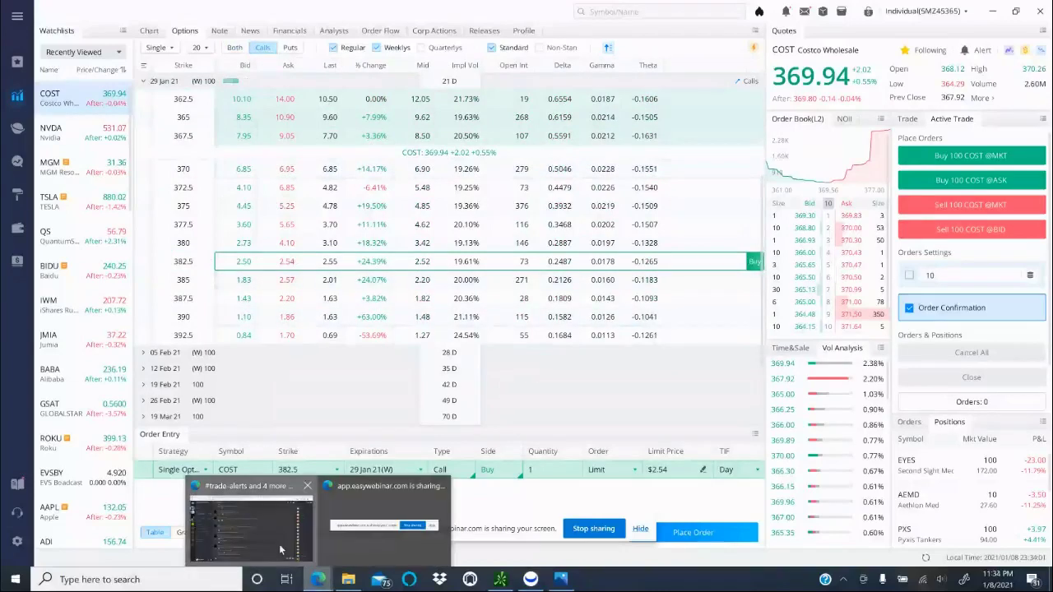
{"action": "left_click", "coordinate": [279, 544]}
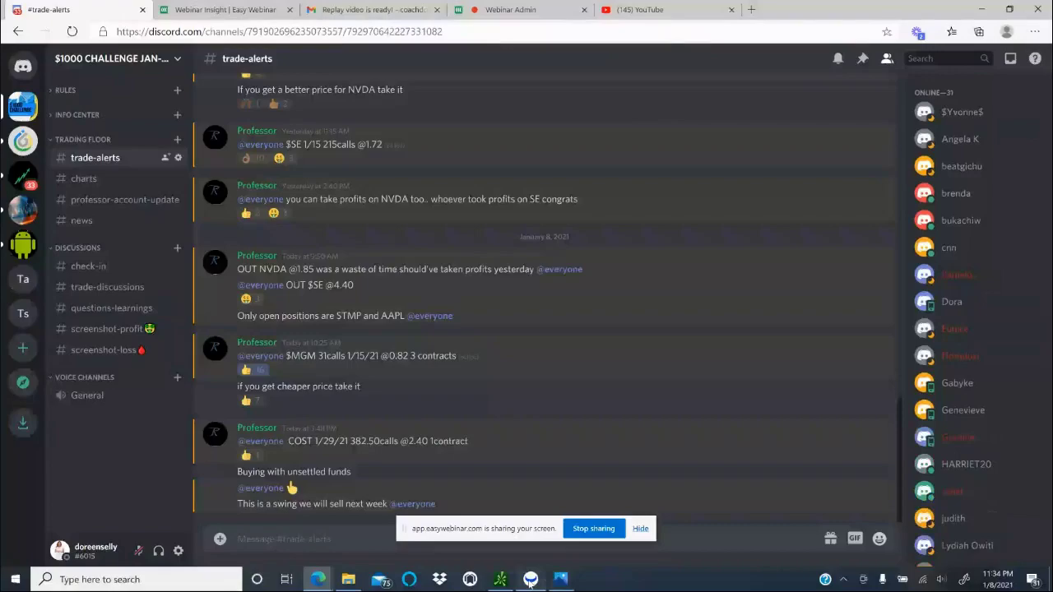
{"action": "left_click", "coordinate": [530, 581]}
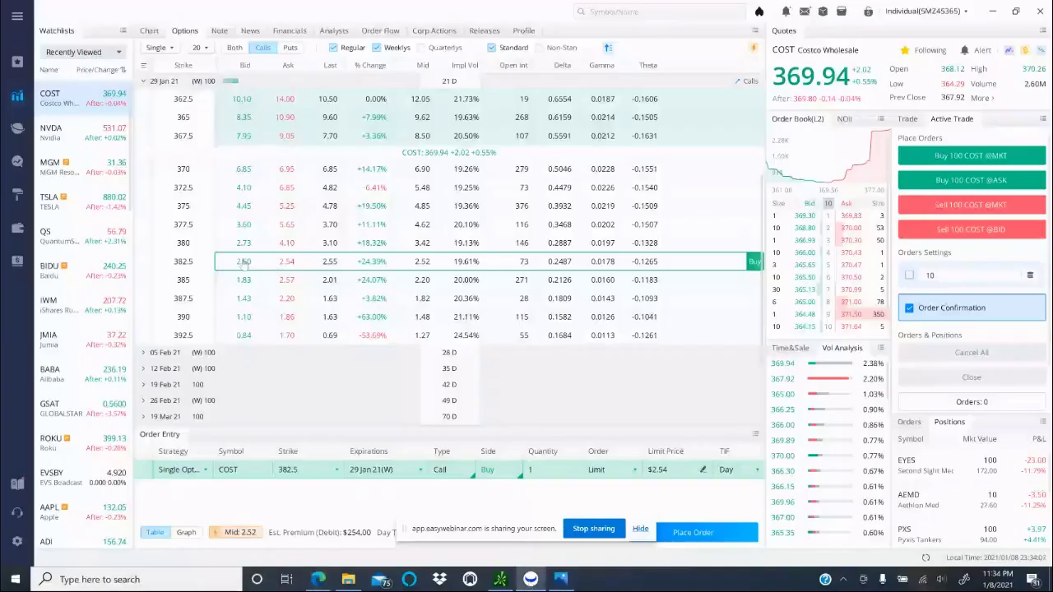
Load the COST 382.5 call as a buy order at the ask price, using the Single Option strategy.
{"action": "left_click", "coordinate": [245, 264]}
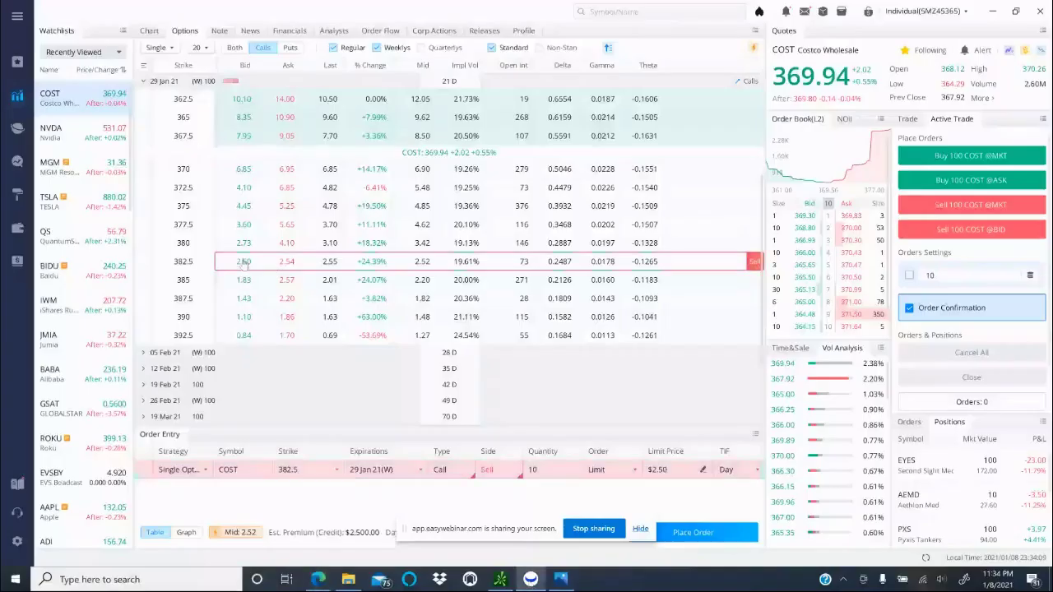
{"action": "left_click", "coordinate": [287, 261]}
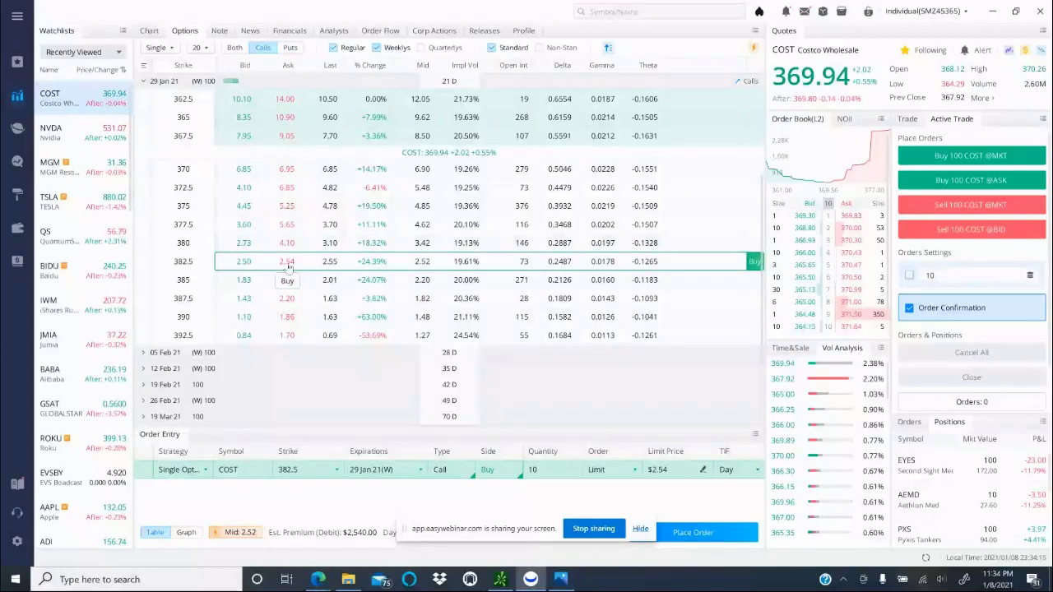
{"action": "left_click", "coordinate": [206, 469]}
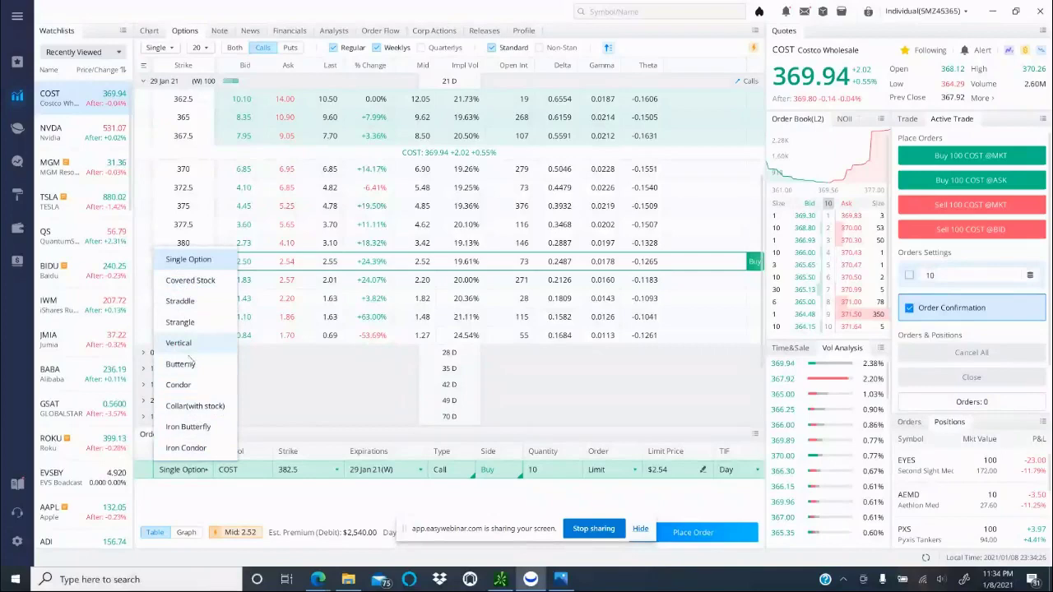
{"action": "left_click", "coordinate": [197, 259]}
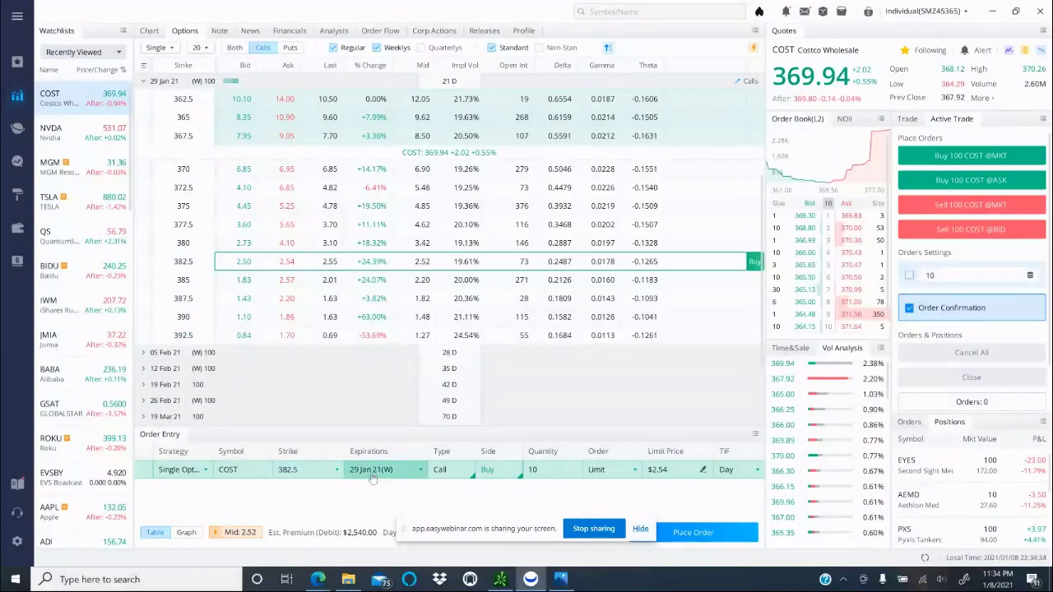
Try the COST order's type and side settings, switching the side to Sell and back to Buy.
{"action": "left_click", "coordinate": [448, 472]}
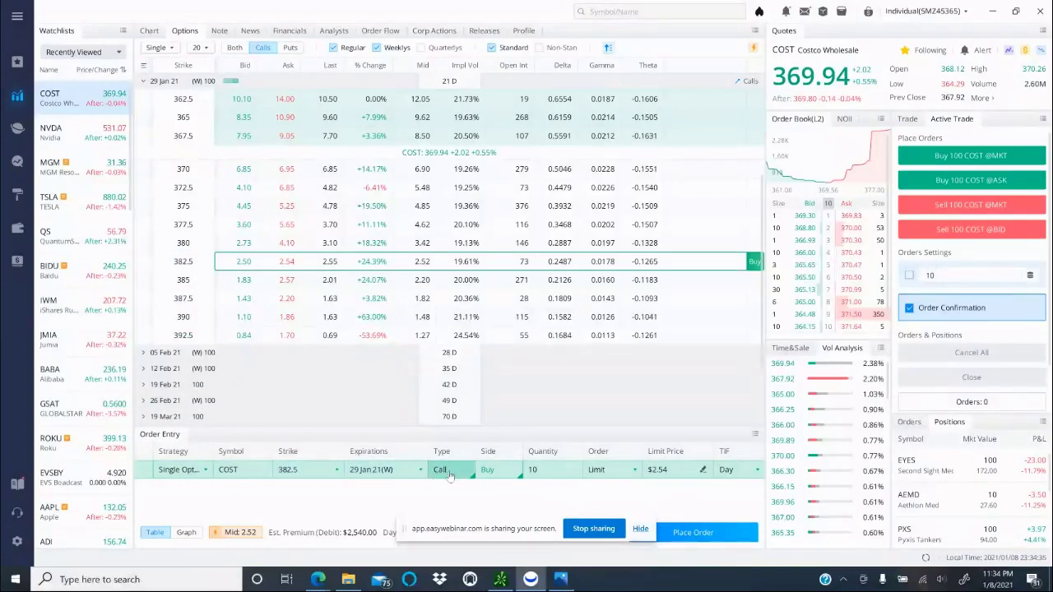
{"action": "left_click", "coordinate": [447, 472]}
{"action": "left_click", "coordinate": [489, 471]}
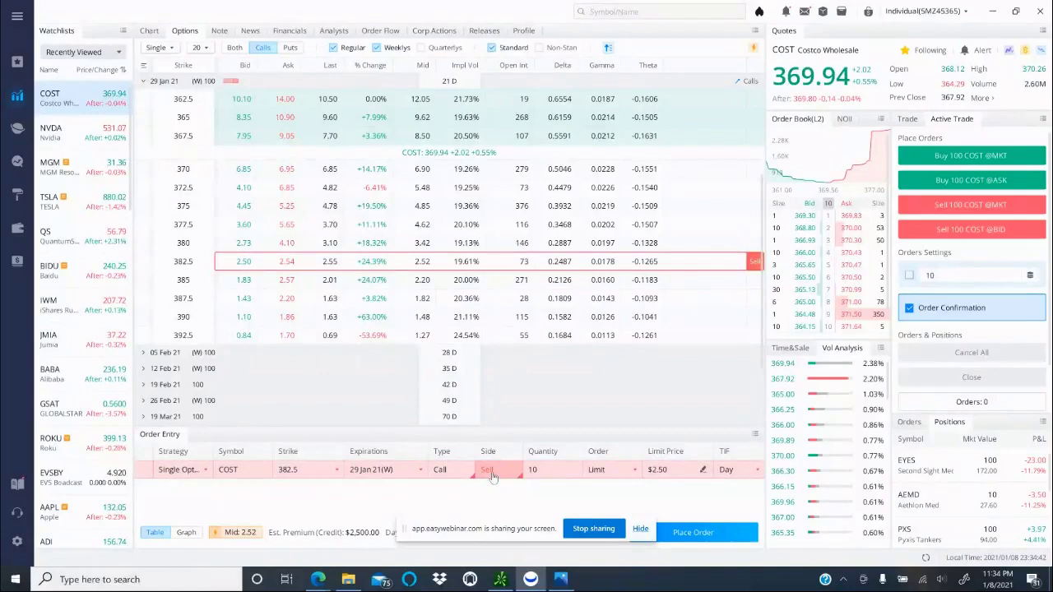
{"action": "left_click", "coordinate": [489, 472]}
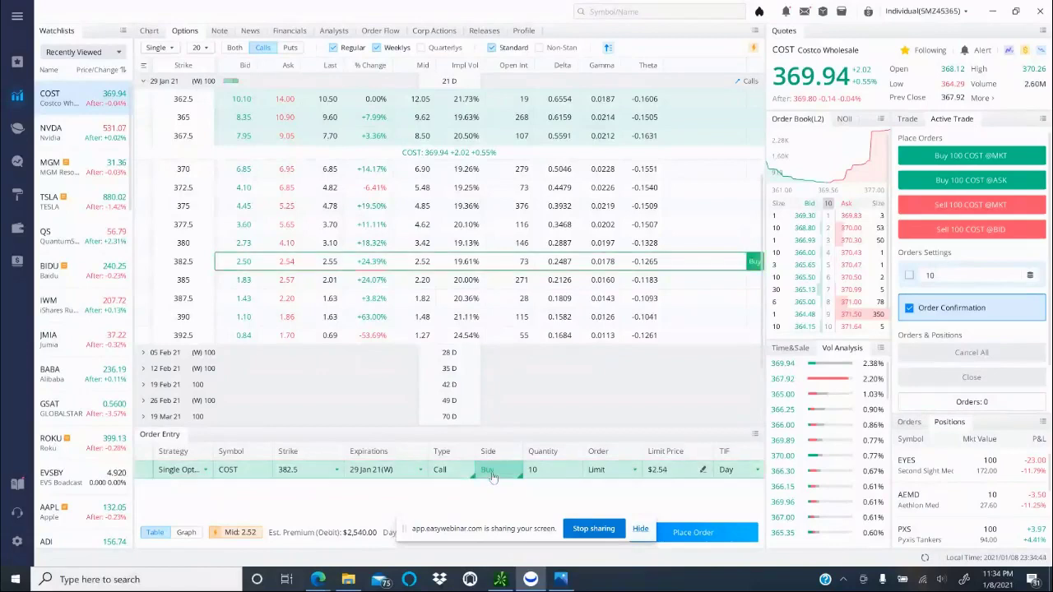
Set the COST order's quantity to 1 contract.
{"action": "left_click", "coordinate": [548, 471]}
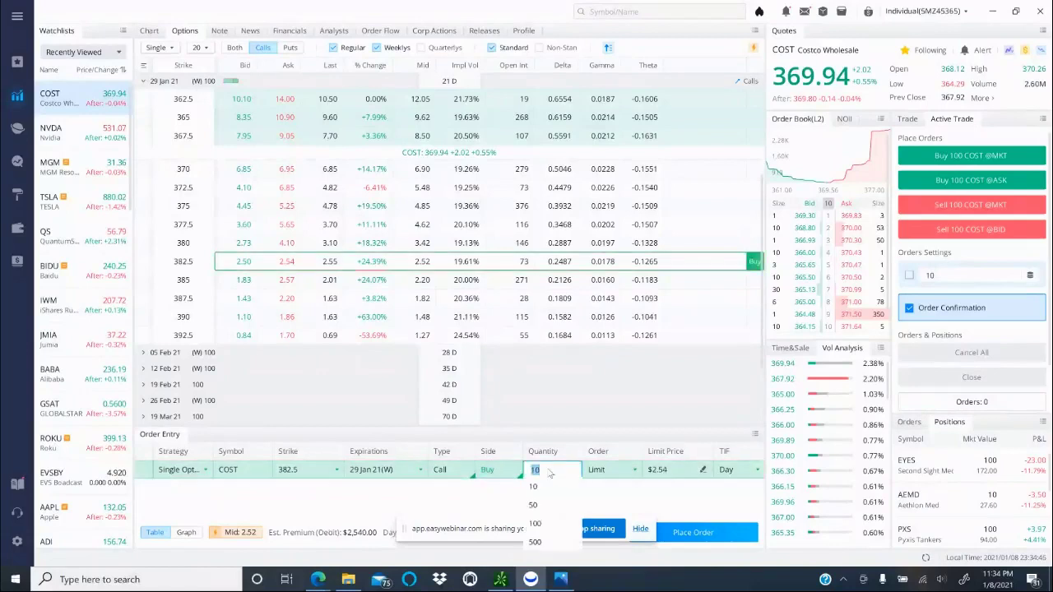
{"action": "type", "text": "1"}
{"action": "key", "text": "Return"}
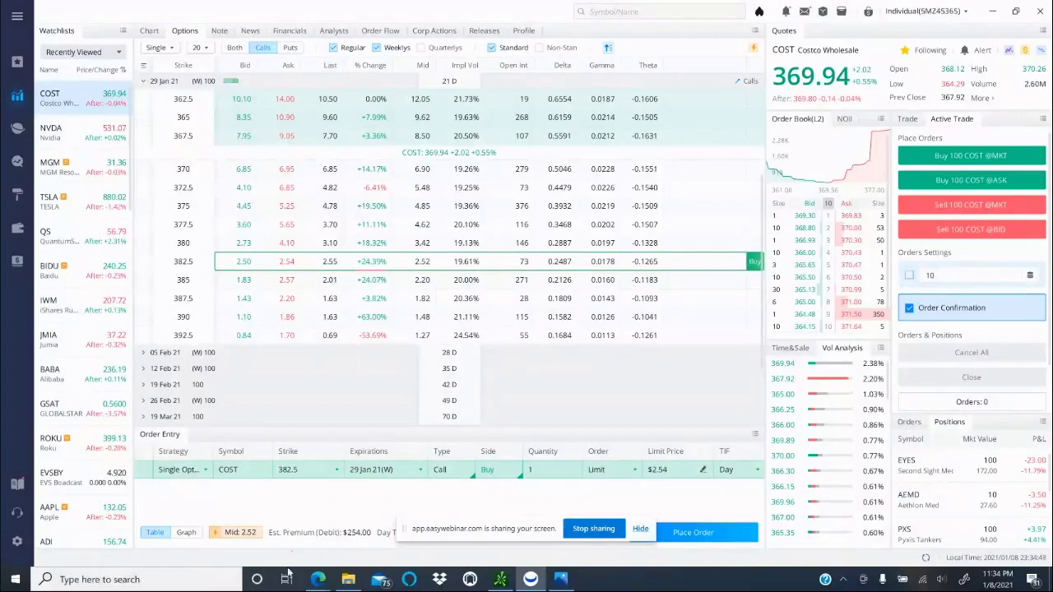
Check the COST alert's price in Discord, and set the Webull order's limit price to $2.40.
{"action": "mouse_move", "coordinate": [317, 579]}
{"action": "left_click", "coordinate": [272, 543]}
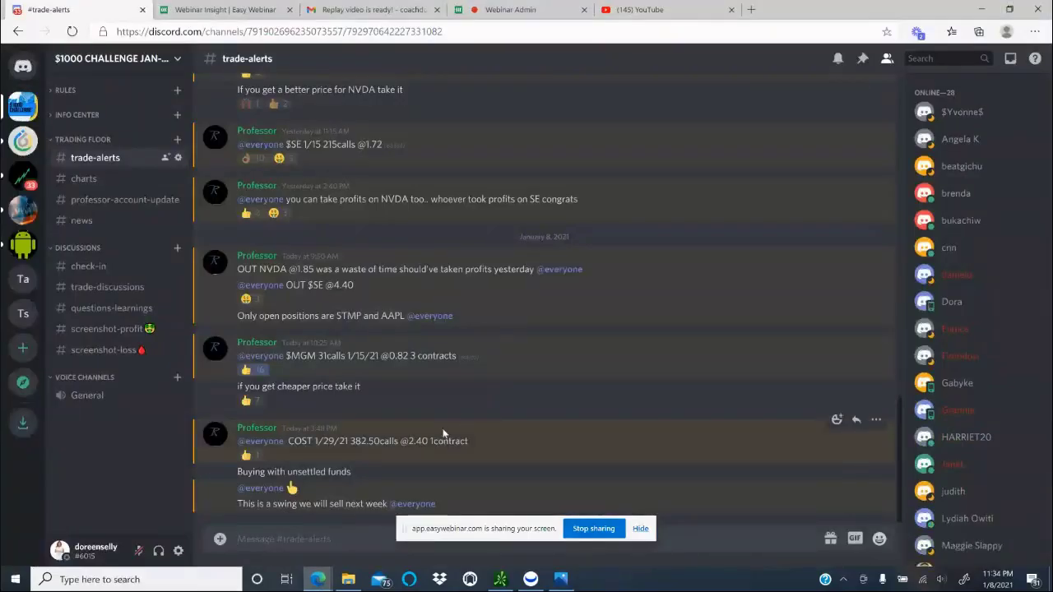
{"action": "left_click", "coordinate": [530, 579]}
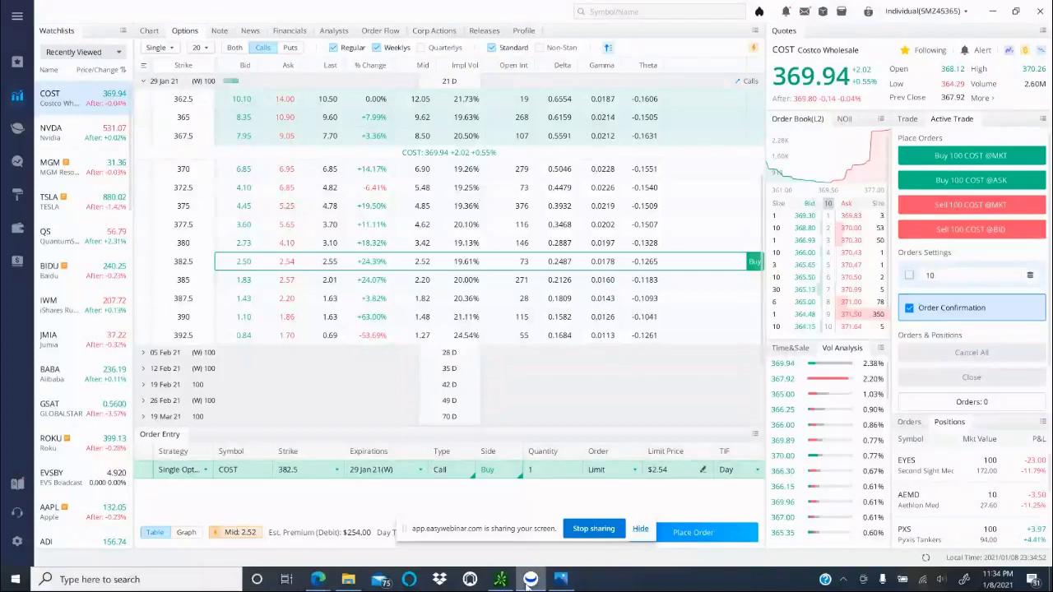
{"action": "left_click", "coordinate": [662, 470]}
{"action": "type", "text": "2.40"}
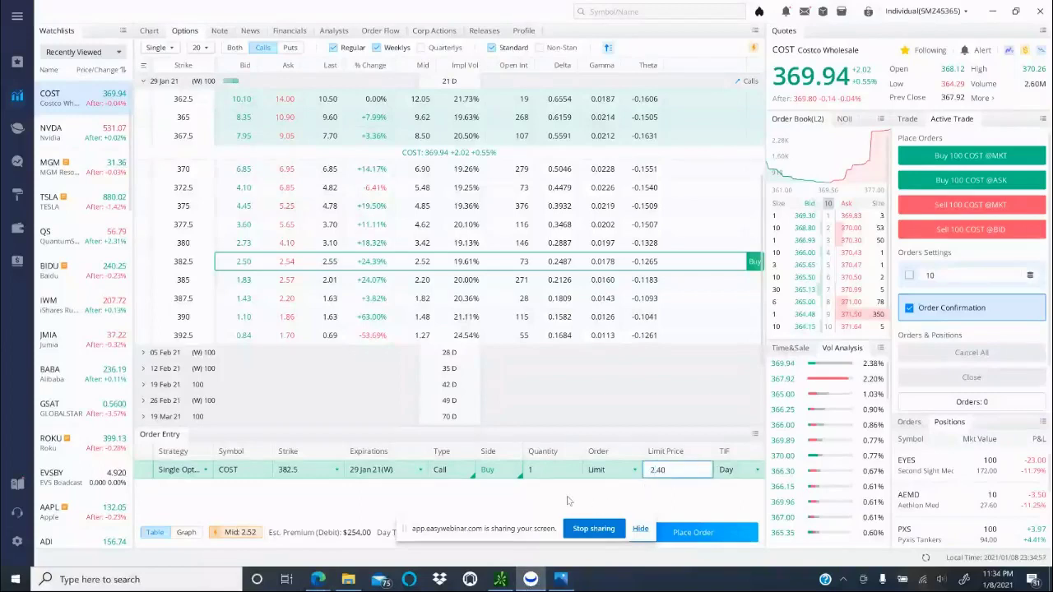
{"action": "key", "text": "Return"}
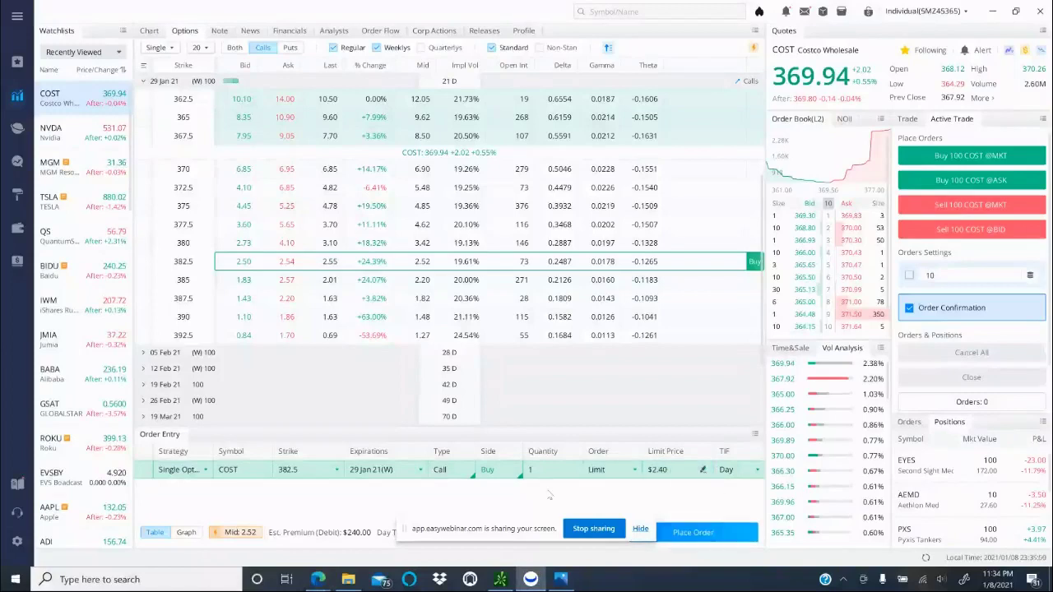
Set the COST order's limit price to the mid price of $2.52.
{"action": "mouse_move", "coordinate": [227, 539]}
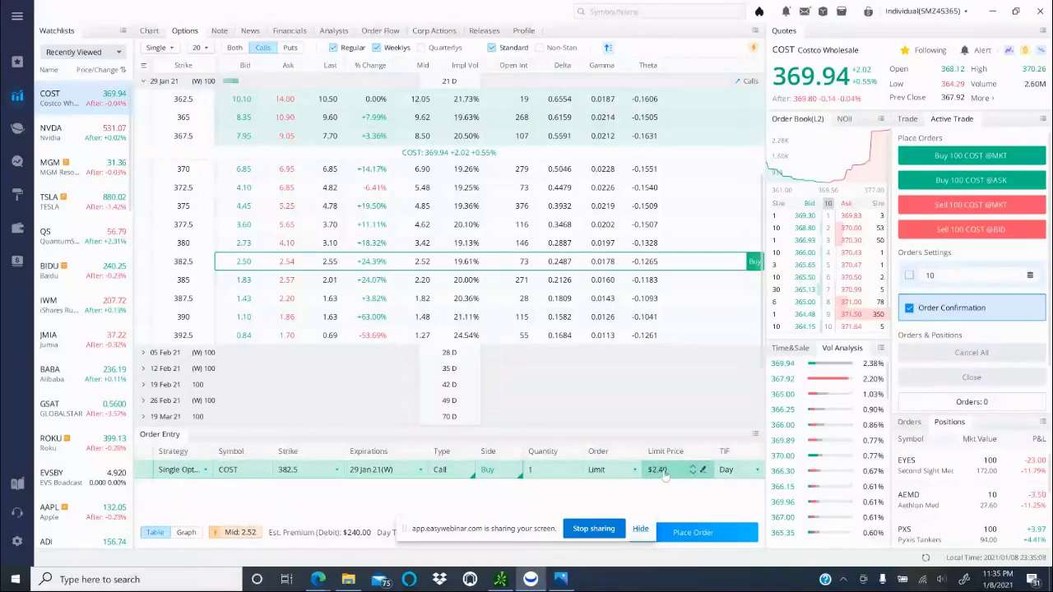
{"action": "left_click", "coordinate": [664, 476]}
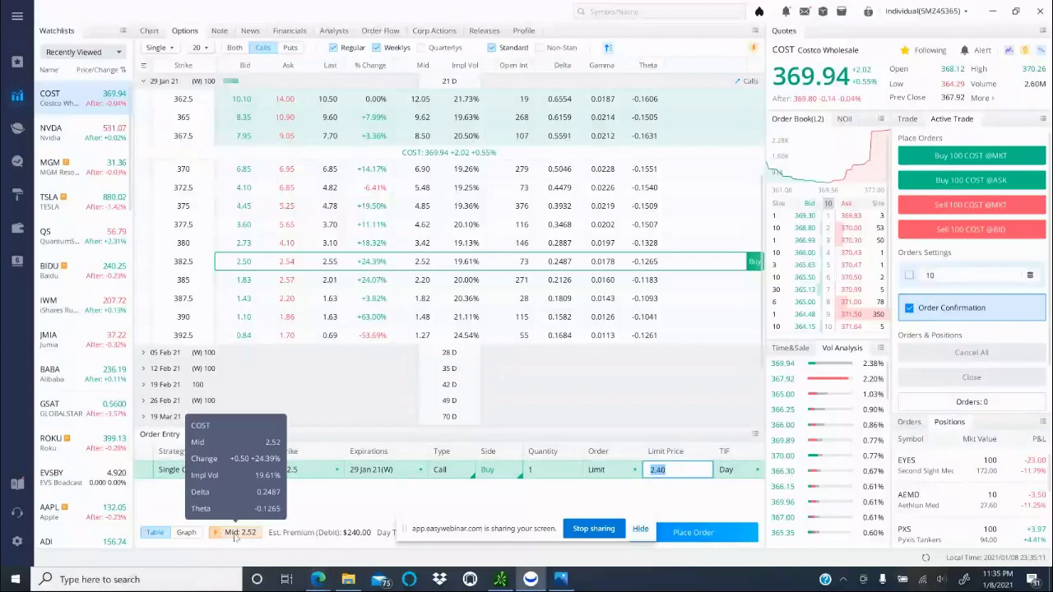
{"action": "type", "text": "2.52"}
{"action": "left_click", "coordinate": [578, 503]}
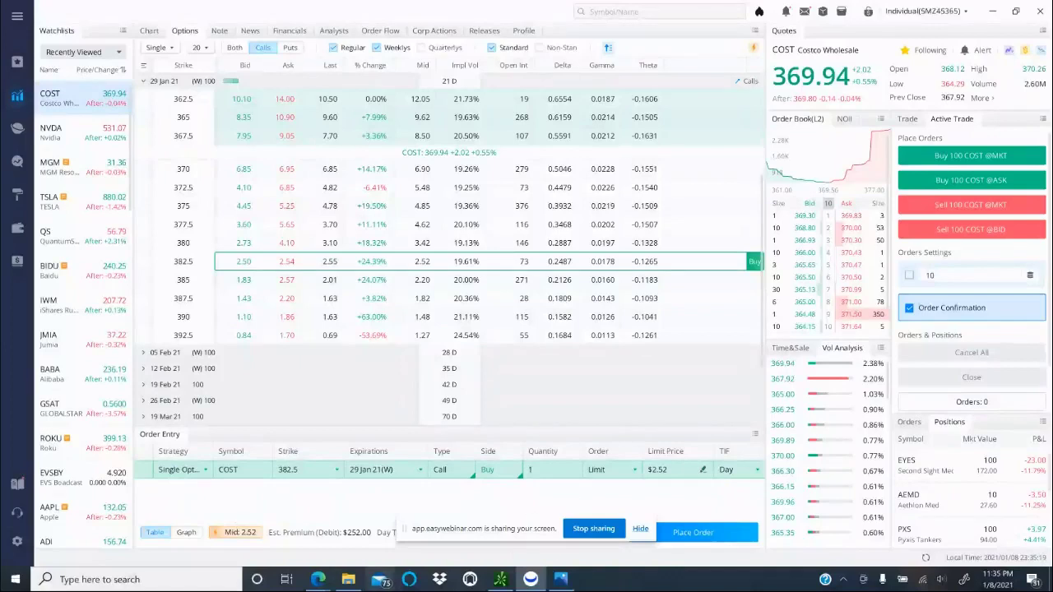
Recheck the COST alert in Discord, and choose Day as the time in force for the Webull order.
{"action": "mouse_move", "coordinate": [317, 579]}
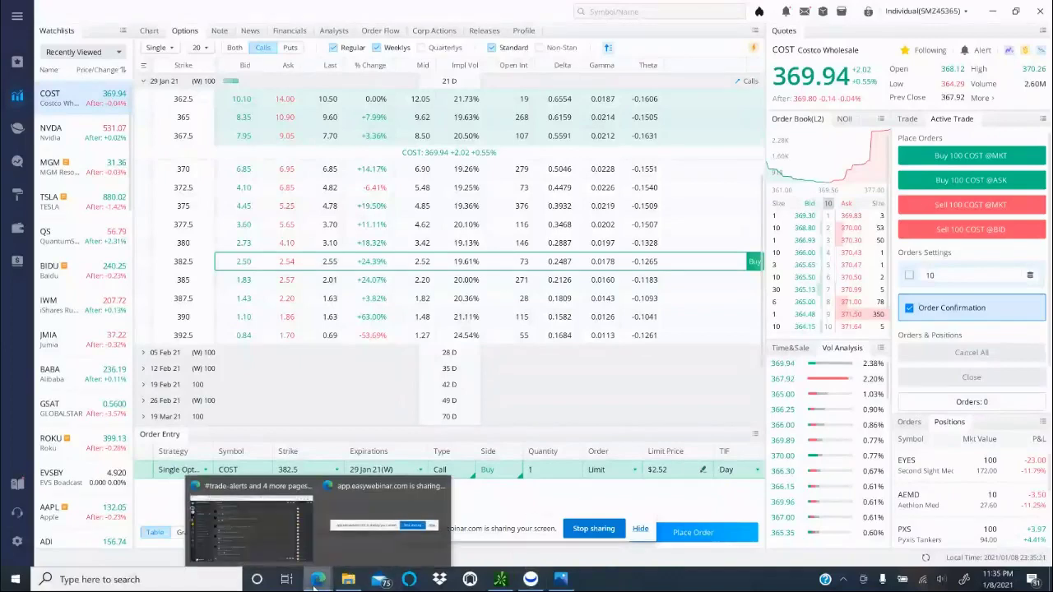
{"action": "left_click", "coordinate": [264, 544]}
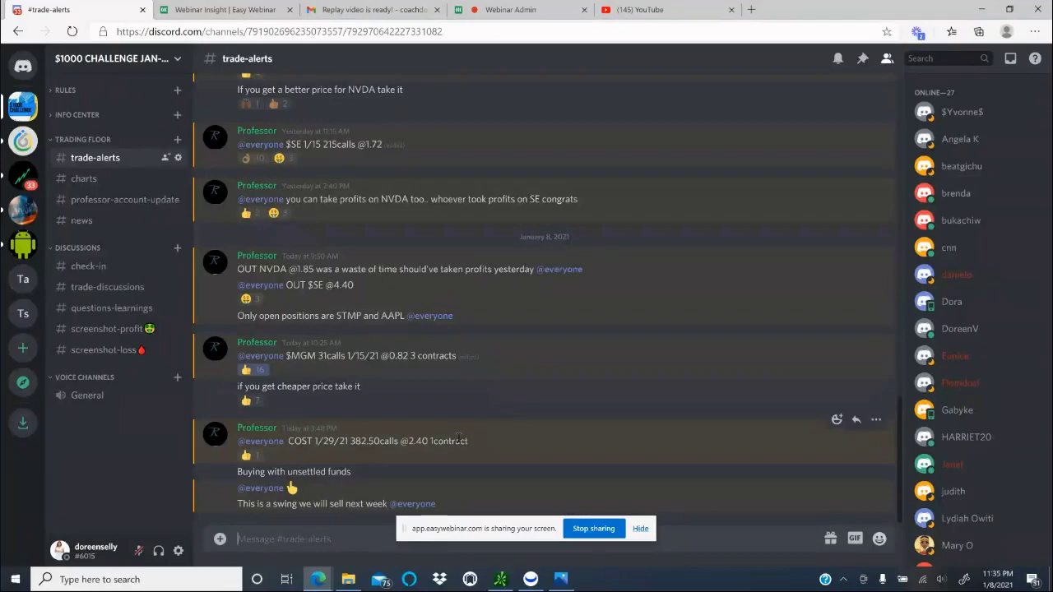
{"action": "left_click", "coordinate": [530, 579]}
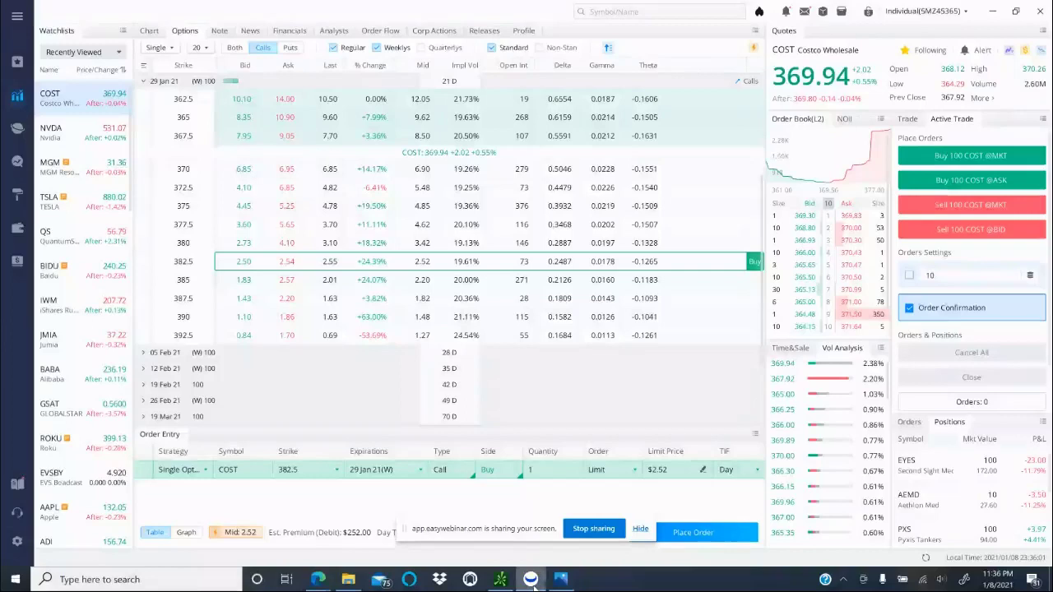
{"action": "left_click", "coordinate": [751, 475]}
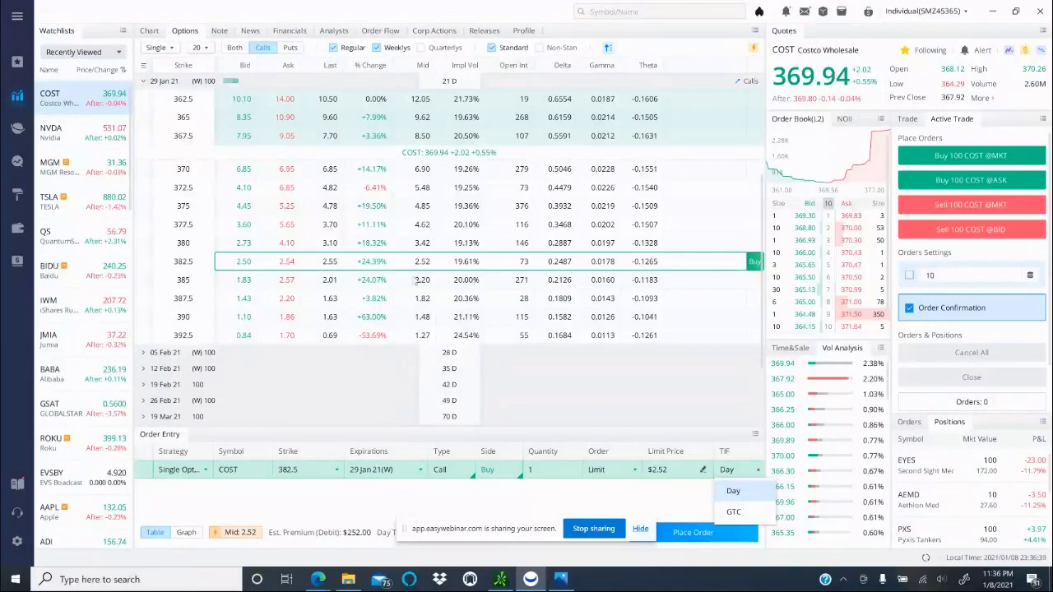
{"action": "left_click", "coordinate": [738, 501]}
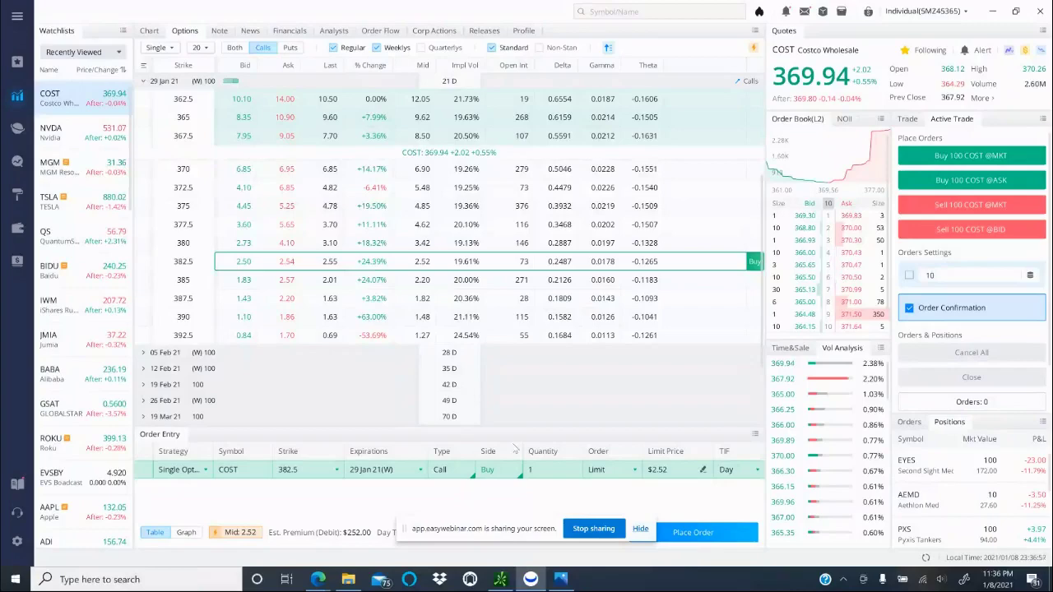
Show both calls and puts in the COST option chain, and highlight the option type in Discord's COST alert.
{"action": "scroll", "coordinate": [560, 344], "scroll_direction": "up", "scroll_amount": 3}
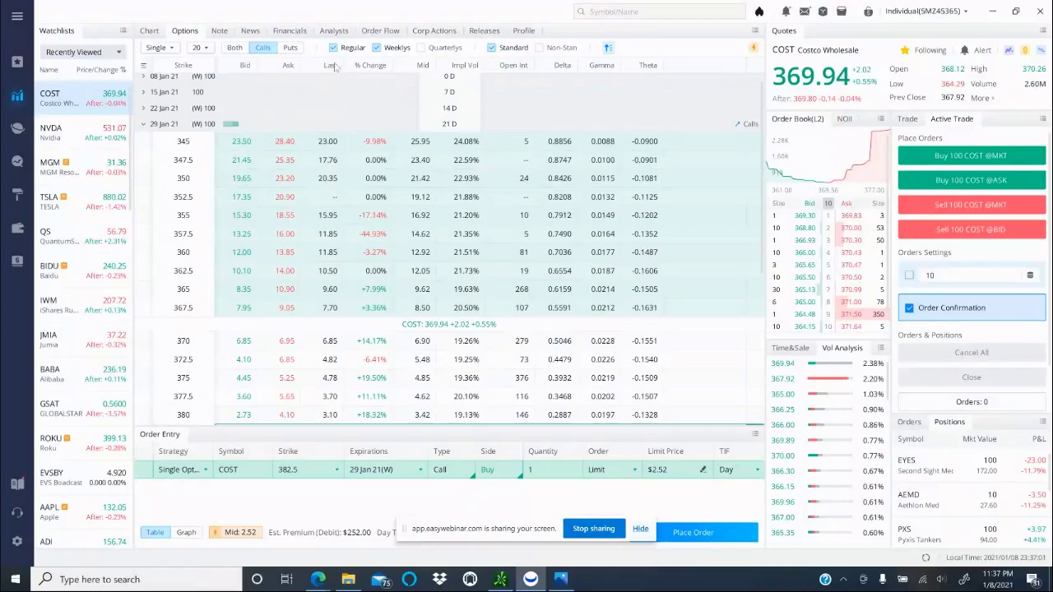
{"action": "left_click", "coordinate": [234, 48]}
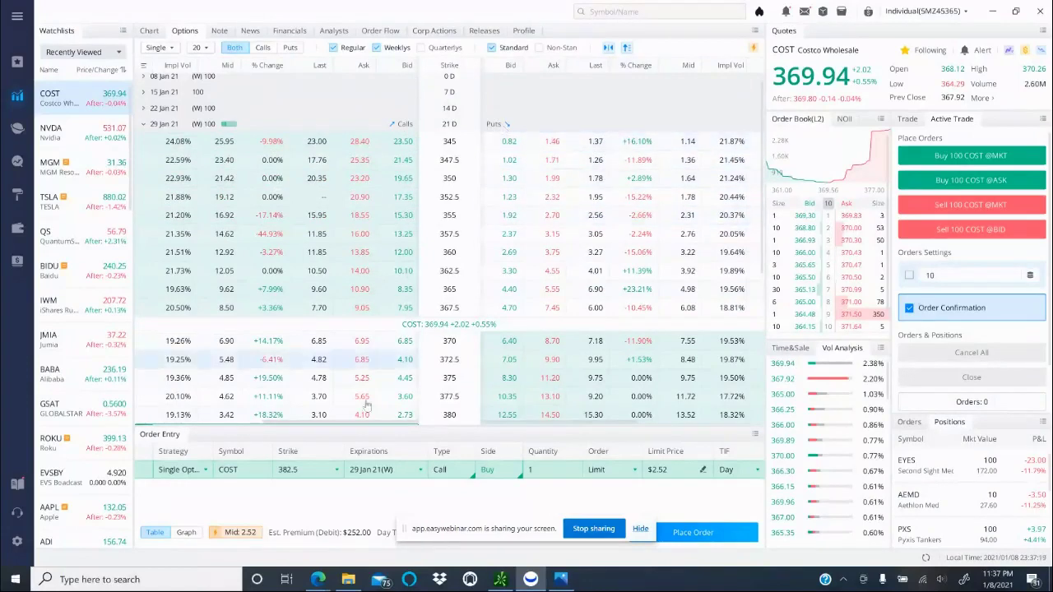
{"action": "mouse_move", "coordinate": [313, 579]}
{"action": "left_click", "coordinate": [251, 522]}
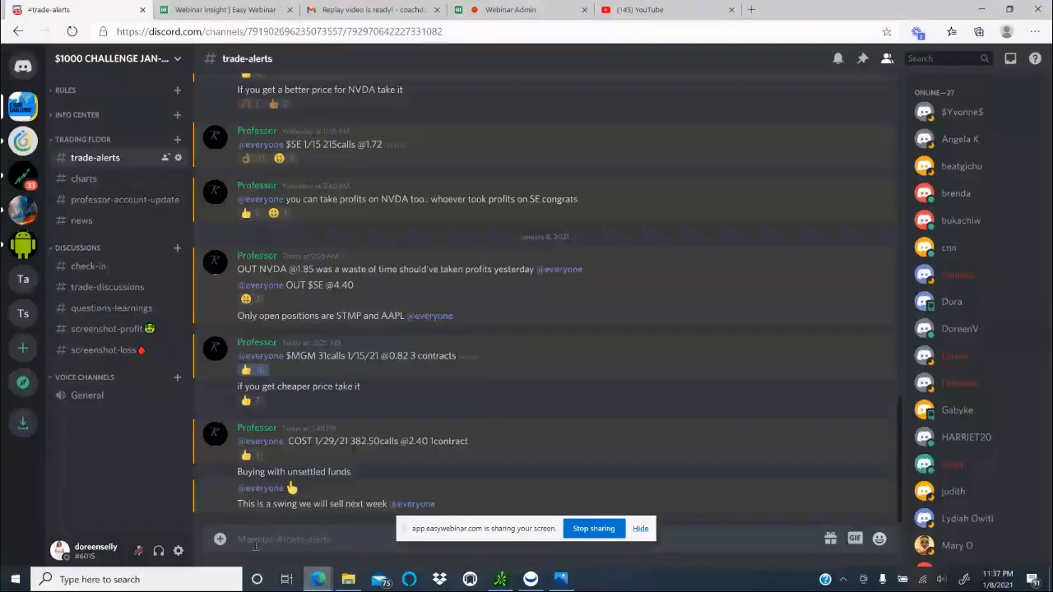
{"action": "left_click_drag", "start_coordinate": [399, 442], "coordinate": [379, 442]}
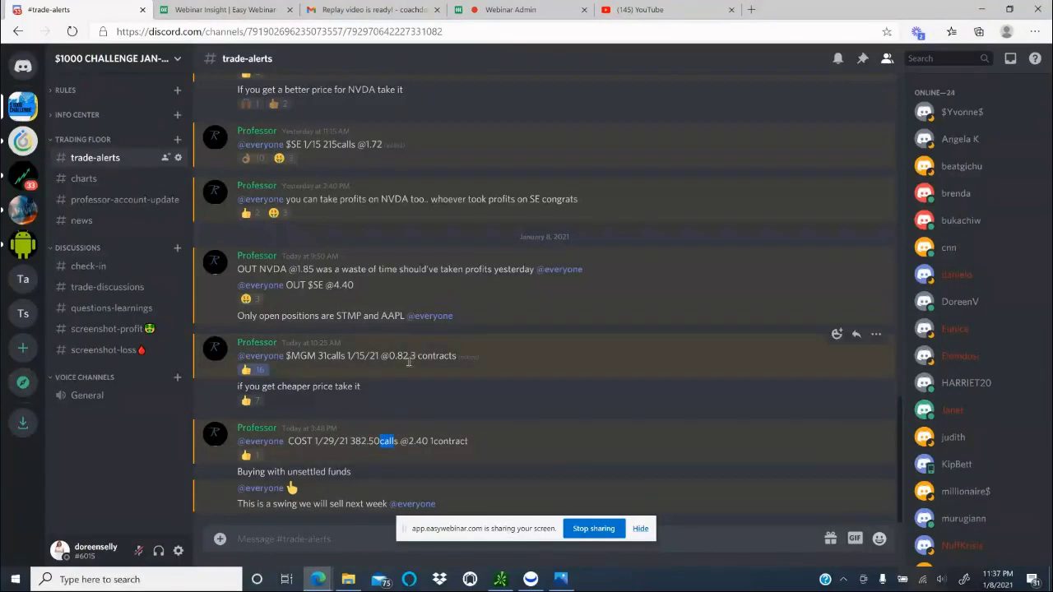
Switch to Webull, search for MGM and open MGM Resorts Intl.
{"action": "left_click", "coordinate": [531, 580]}
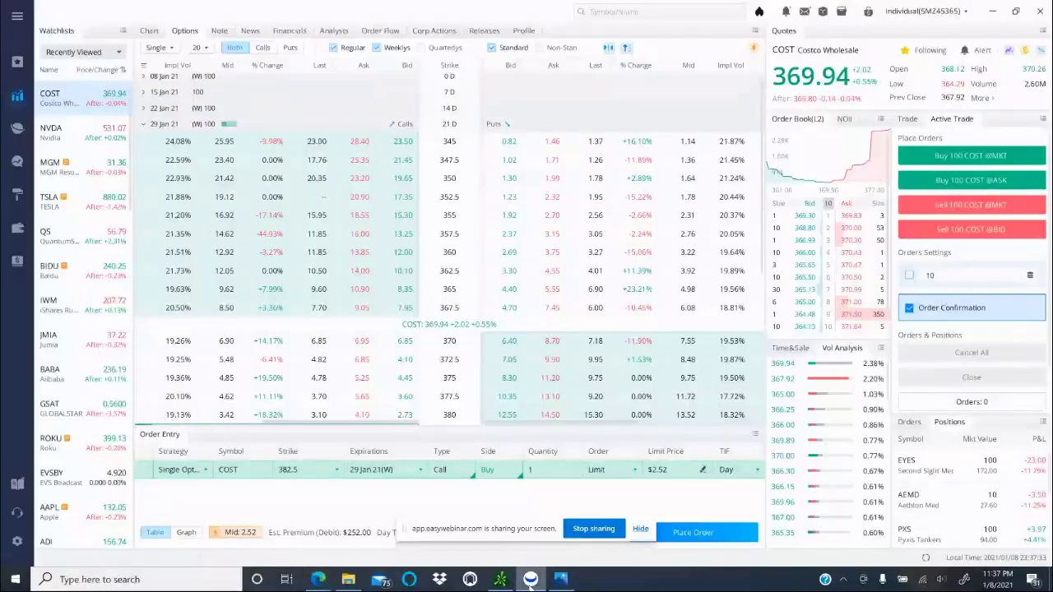
{"action": "left_click", "coordinate": [608, 10]}
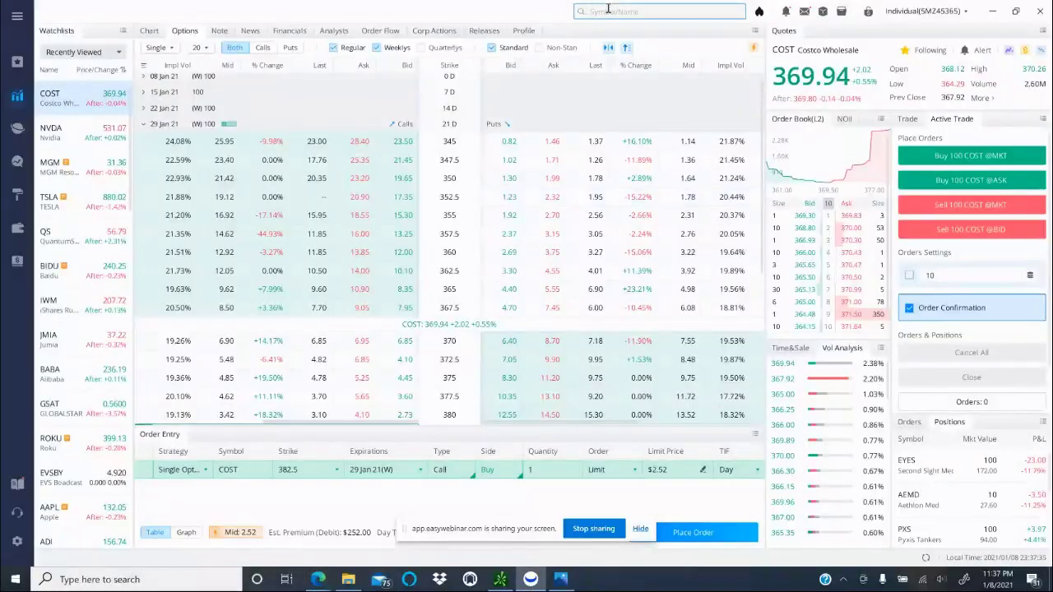
{"action": "type", "text": "MGM"}
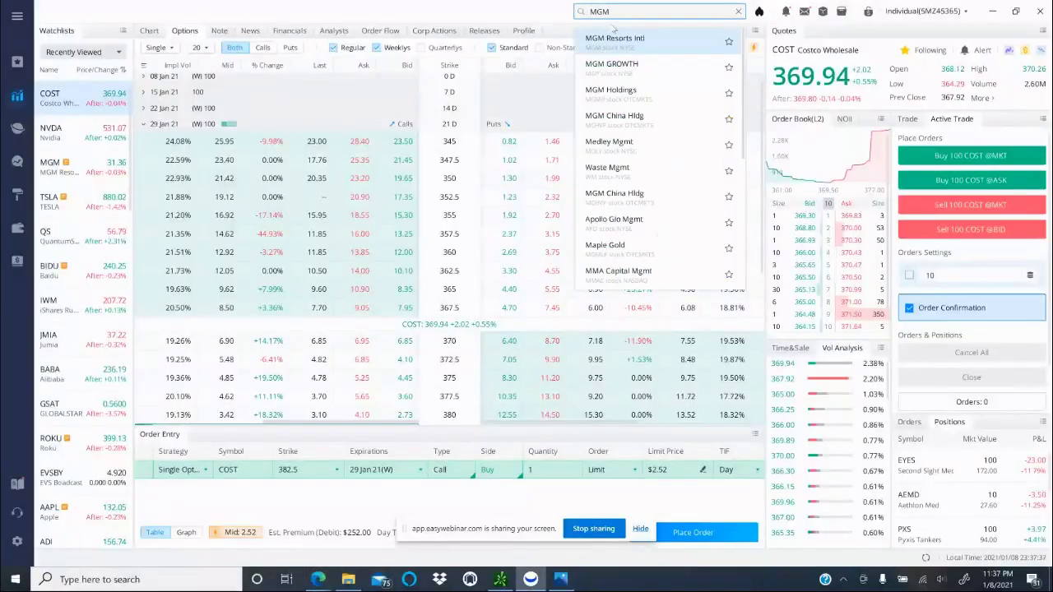
{"action": "left_click", "coordinate": [608, 48]}
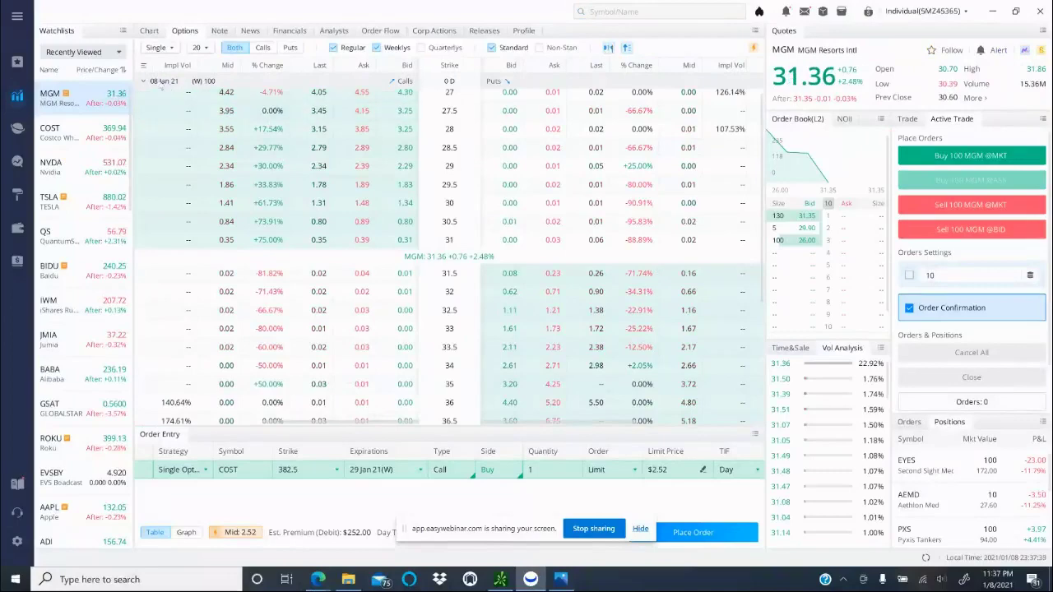
Collapse MGM's 08 Jan 21 expiration, expand 15 Jan 21, and load its 31 call as a buy order.
{"action": "left_click", "coordinate": [144, 82]}
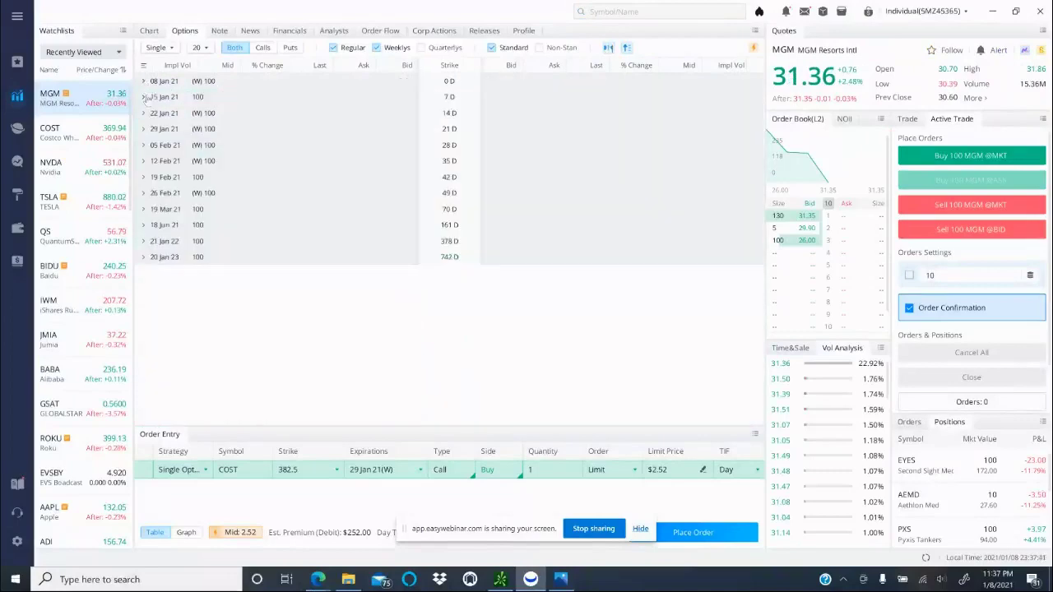
{"action": "left_click", "coordinate": [144, 97]}
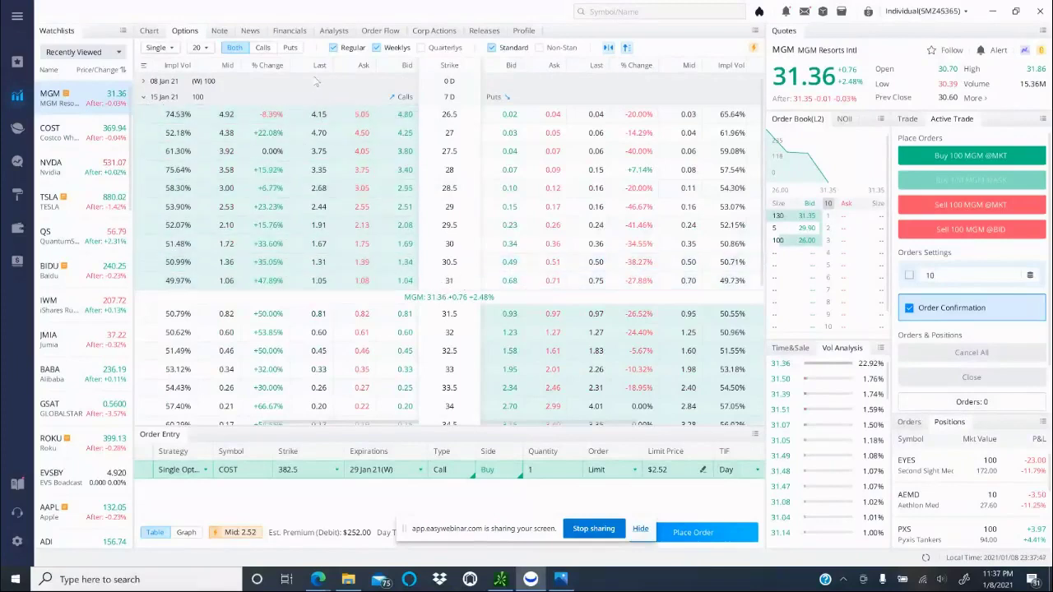
{"action": "left_click", "coordinate": [322, 289]}
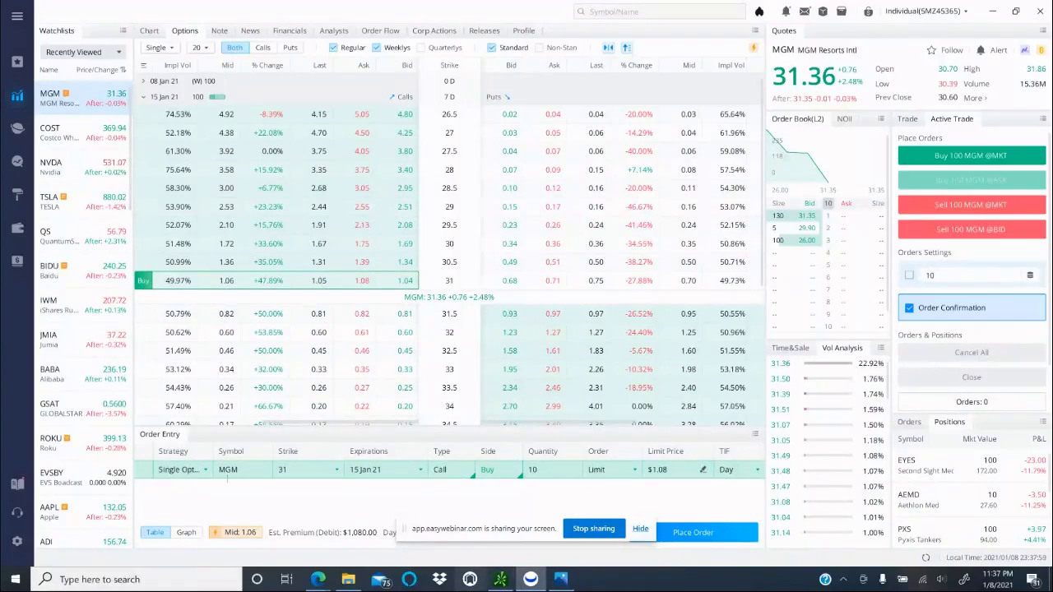
Check the MGM alert in Discord against the prepared order, and return to Webull.
{"action": "mouse_move", "coordinate": [531, 580]}
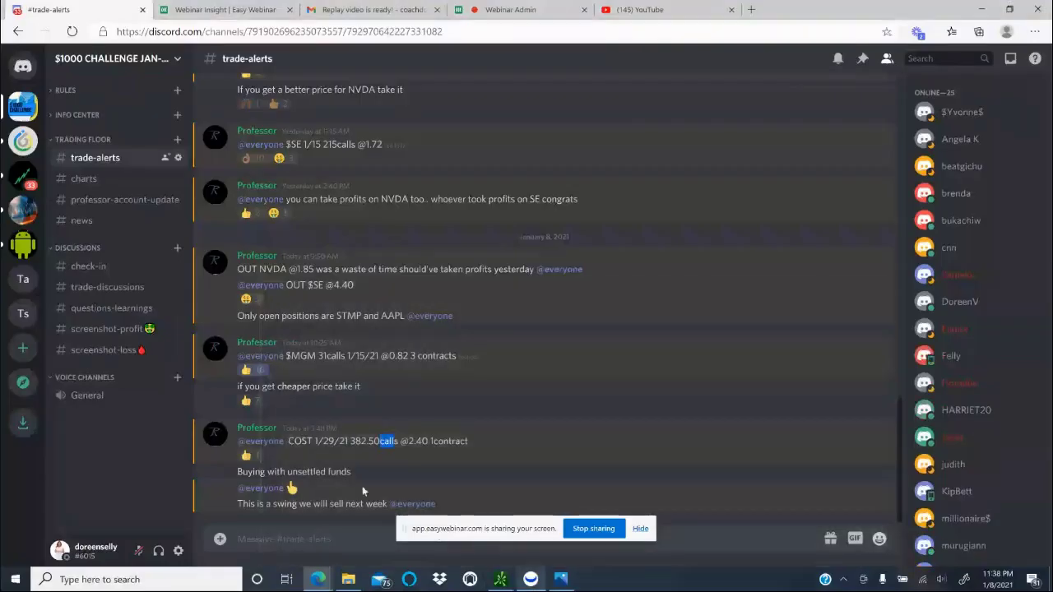
{"action": "left_click", "coordinate": [535, 497]}
{"action": "mouse_move", "coordinate": [531, 581]}
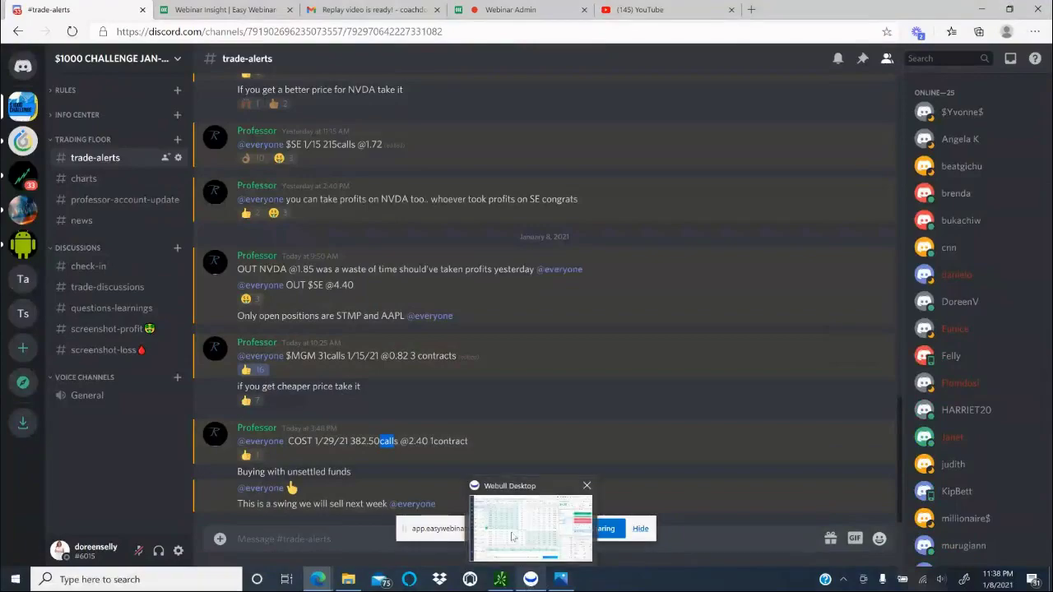
{"action": "left_click", "coordinate": [531, 579]}
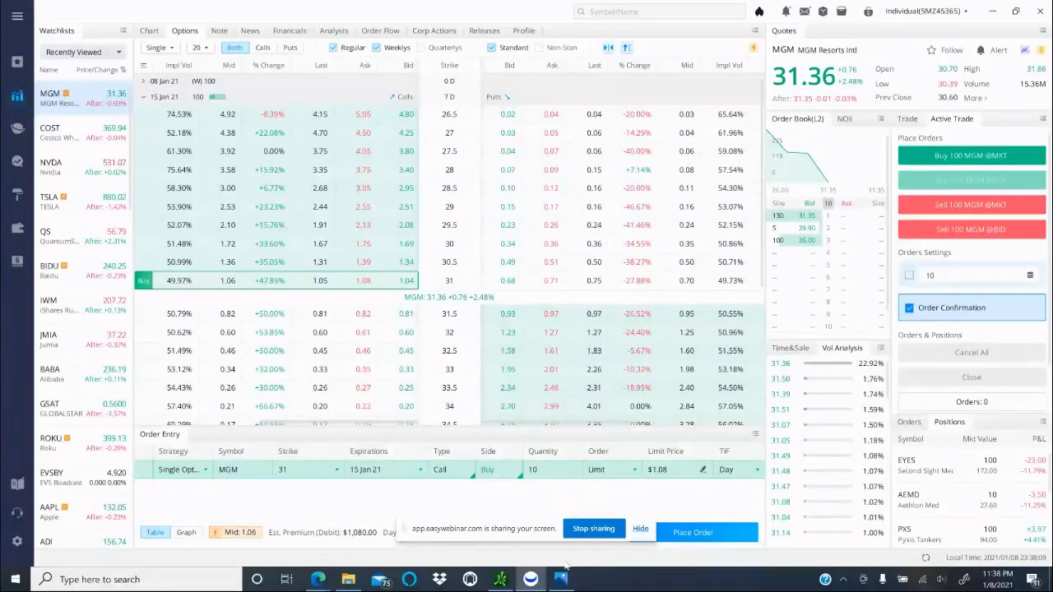
Set the limit price of the MGM 31 call order to $0.82 and review its time-in-force choices, keeping Day.
{"action": "left_click", "coordinate": [667, 470]}
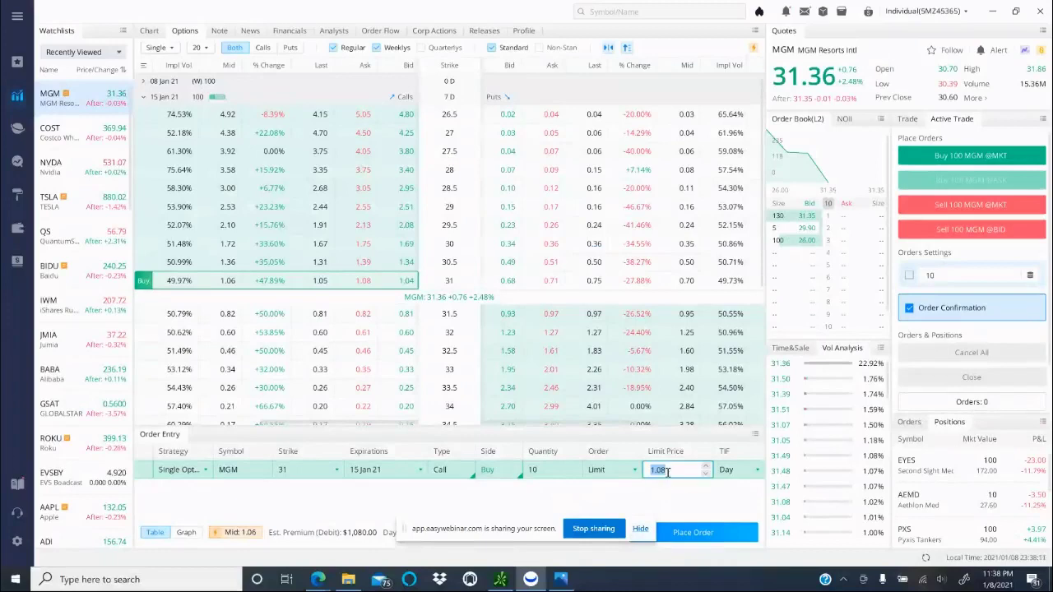
{"action": "type", "text": ".8"}
{"action": "left_click", "coordinate": [652, 492]}
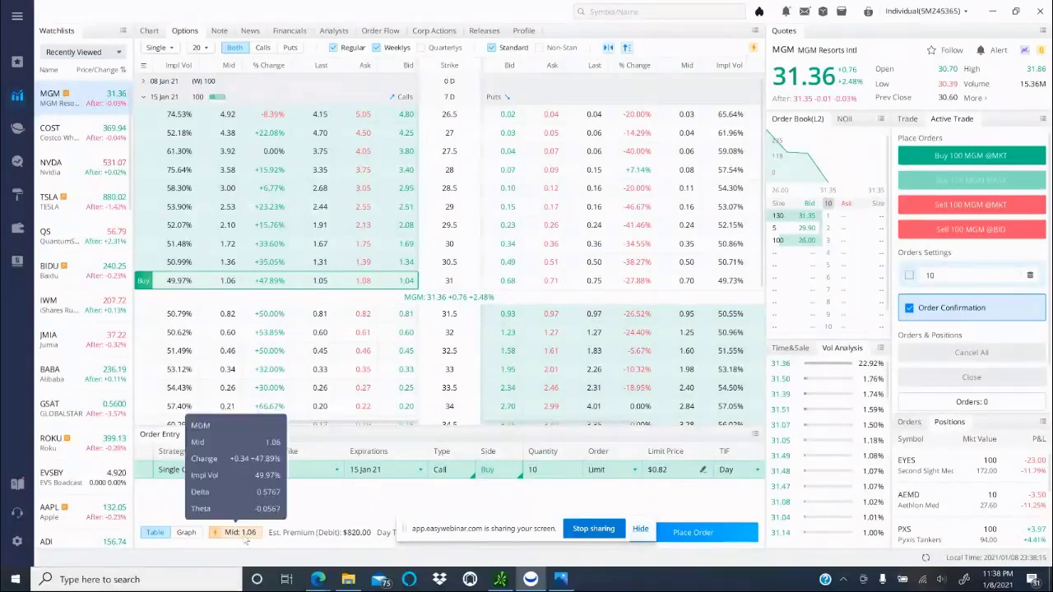
{"action": "mouse_move", "coordinate": [261, 535]}
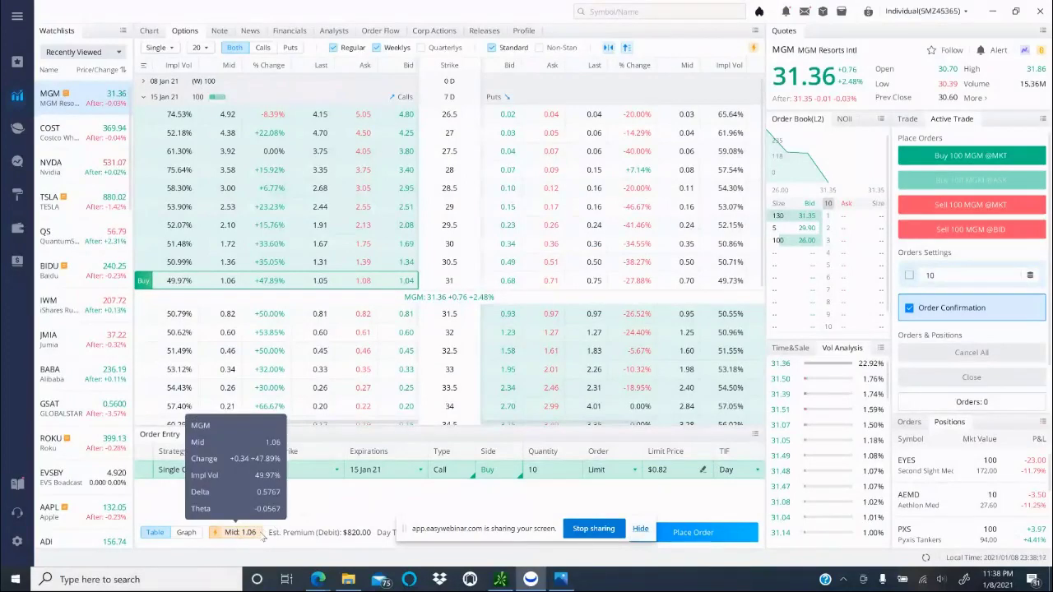
{"action": "left_click", "coordinate": [758, 474]}
{"action": "left_click", "coordinate": [738, 493]}
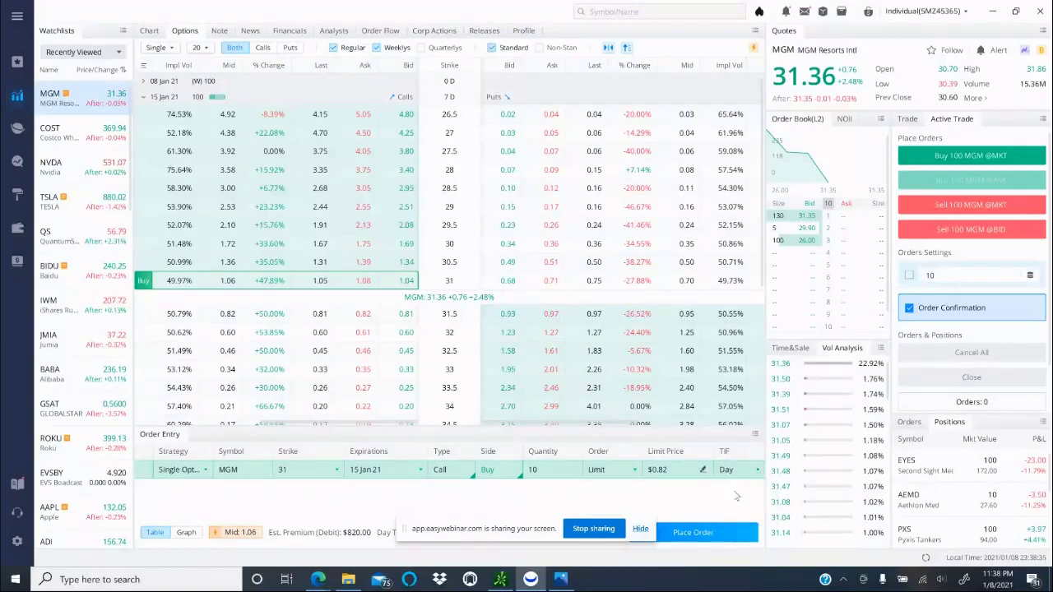
Show all strikes in the MGM option chain and look through the 15 Jan 21 expiration's strikes.
{"action": "left_click", "coordinate": [205, 49]}
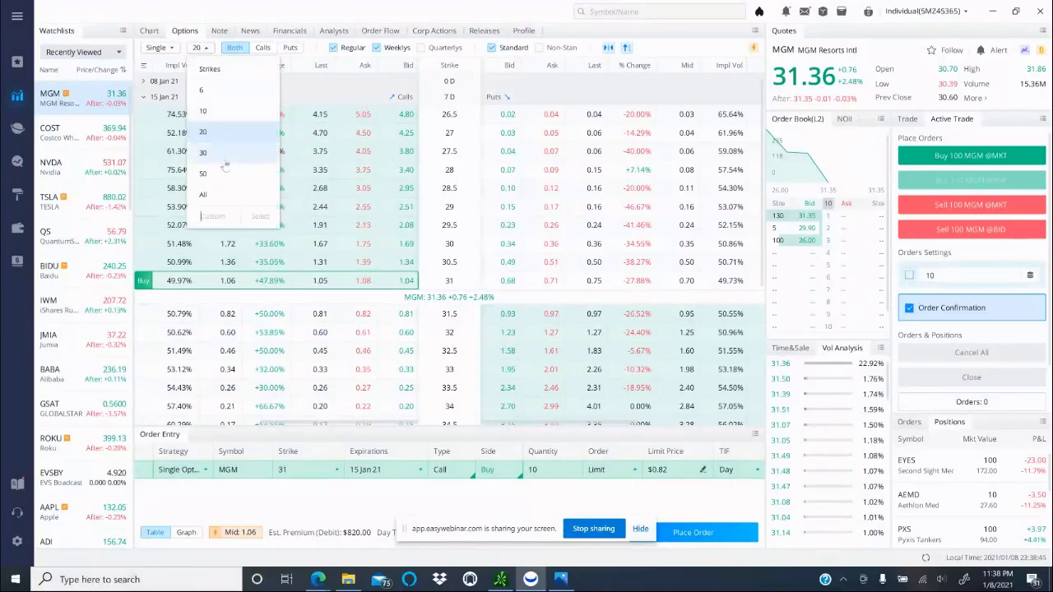
{"action": "left_click", "coordinate": [203, 195]}
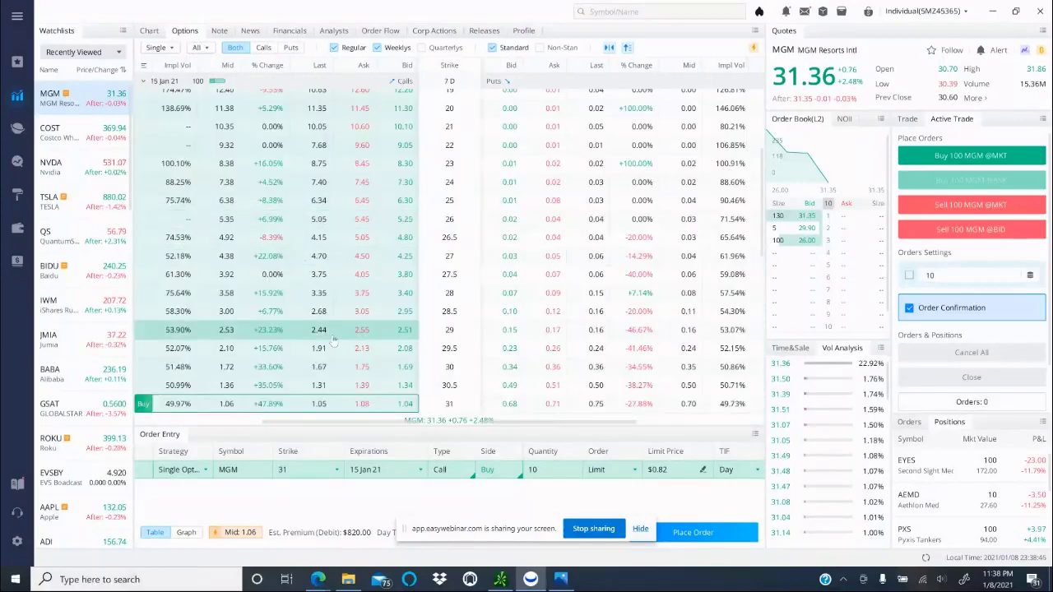
{"action": "scroll", "coordinate": [333, 341], "scroll_direction": "down", "scroll_amount": 5}
{"action": "scroll", "coordinate": [333, 340], "scroll_direction": "down", "scroll_amount": 4}
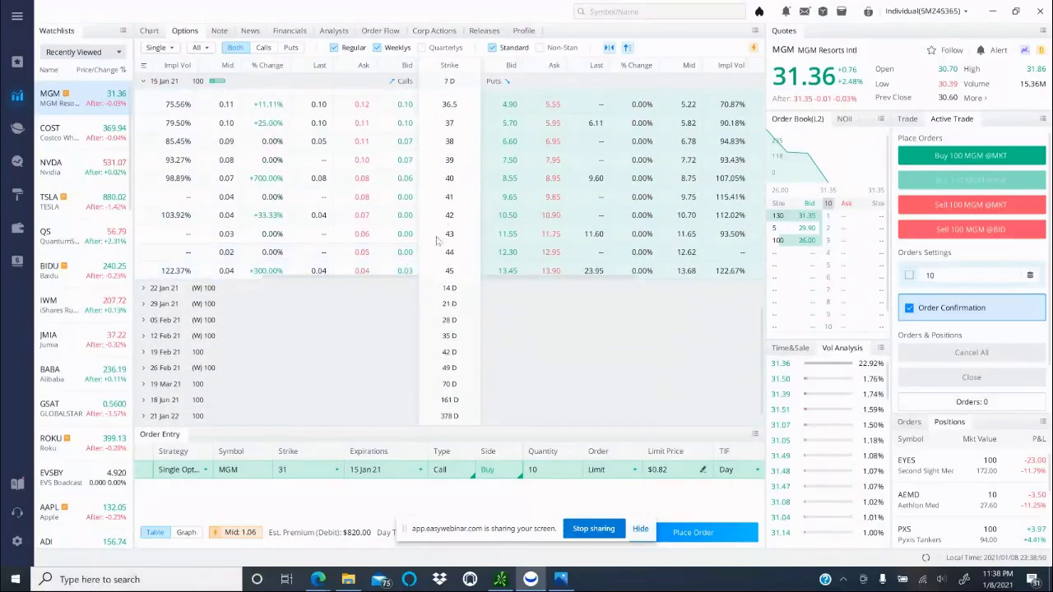
{"action": "scroll", "coordinate": [403, 189], "scroll_direction": "up", "scroll_amount": 2}
{"action": "scroll", "coordinate": [403, 189], "scroll_direction": "up", "scroll_amount": 6}
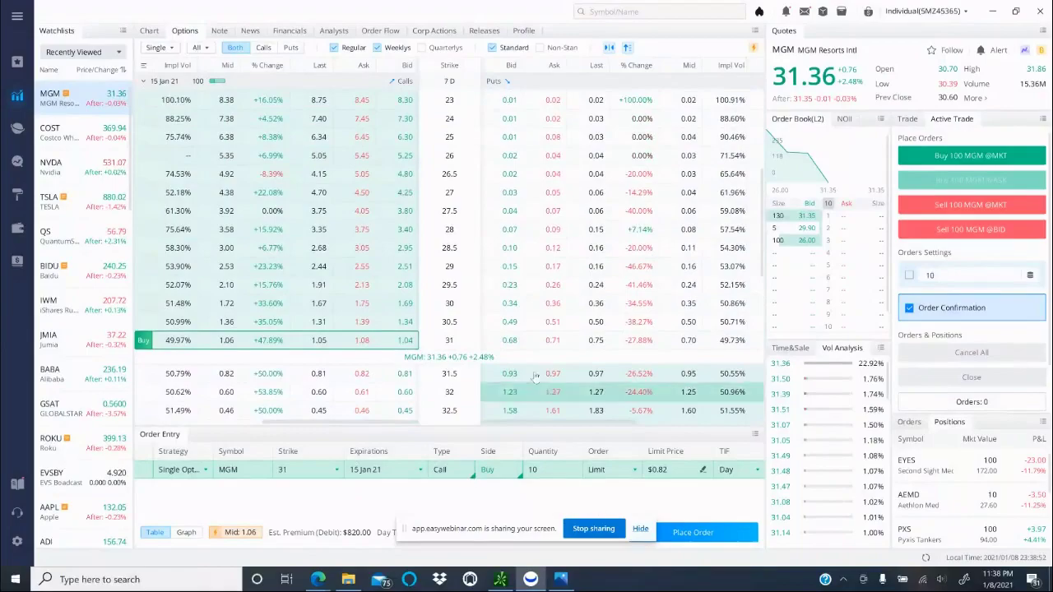